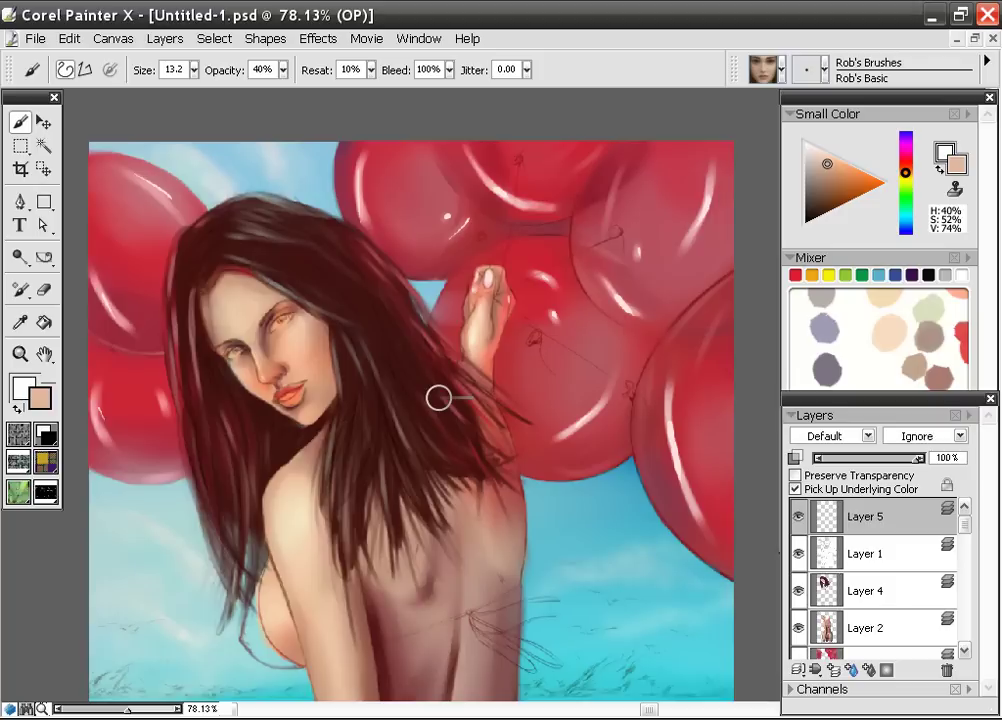
Paint over both eyebrows on Layer 5 with the dark brown sampled from the hair, using a brush size of 2.9
drag(250, 255, 572, 481)
drag(337, 350, 622, 402)
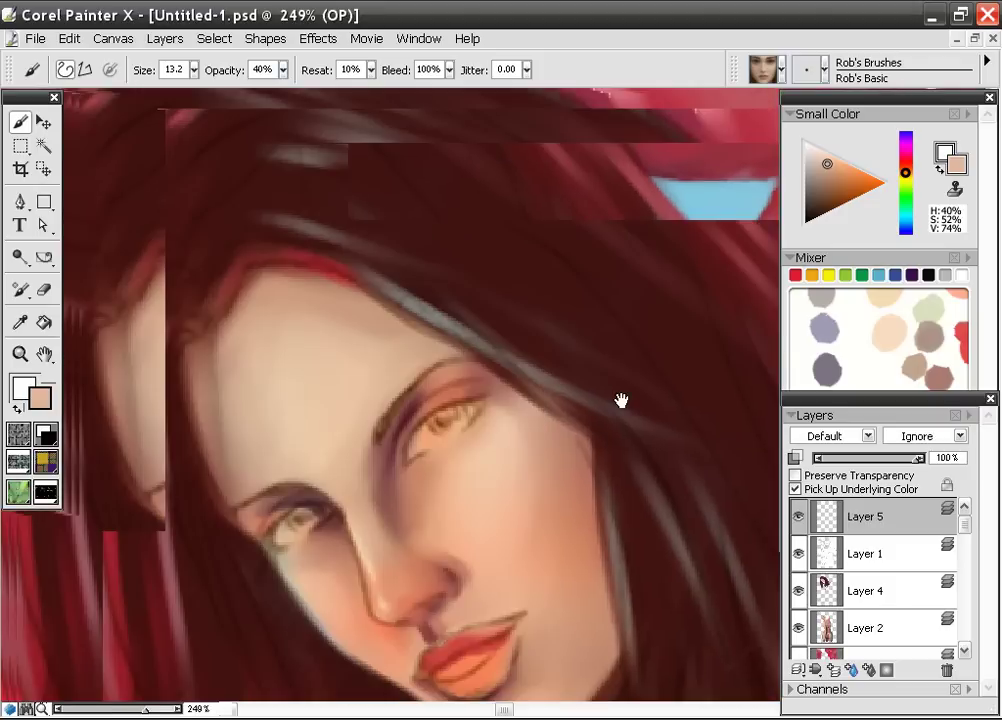
drag(434, 388, 403, 288)
mouse_move(193, 69)
mouse_down()
mouse_move(186, 105)
mouse_move(179, 95)
mouse_up()
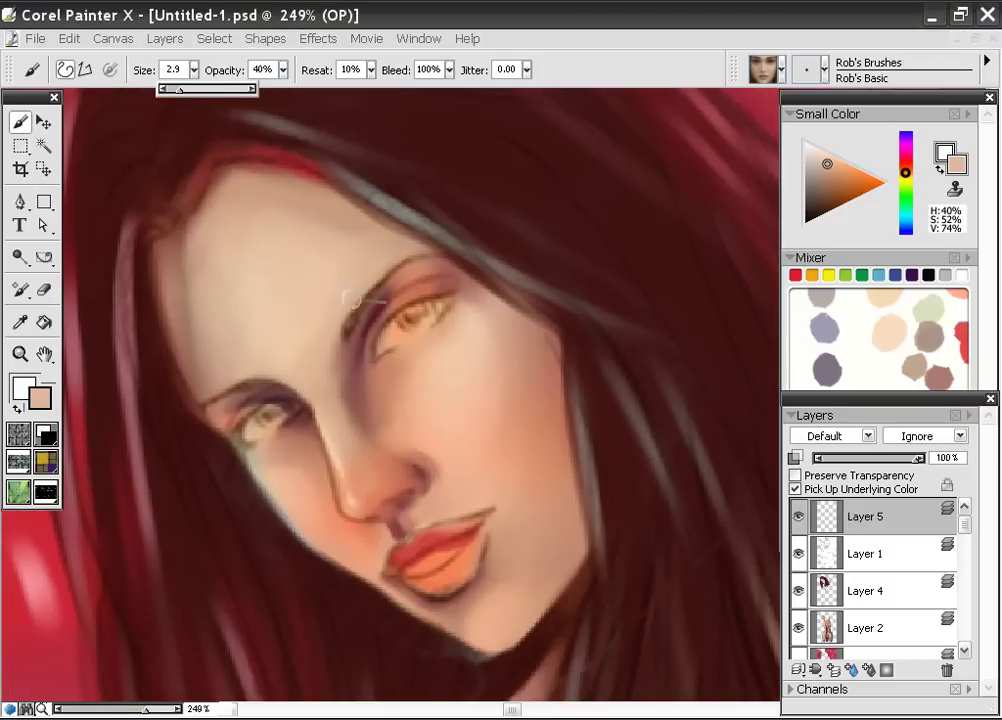
alt+click(482, 205)
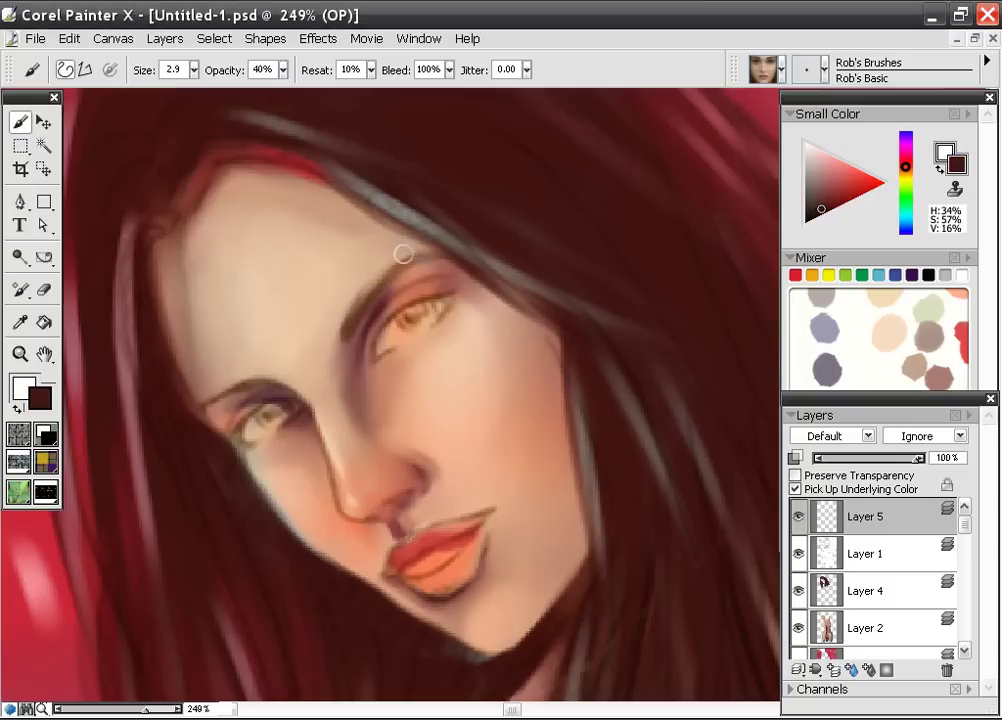
mouse_move(279, 383)
mouse_down()
mouse_move(196, 395)
mouse_move(236, 395)
mouse_move(268, 380)
mouse_move(222, 390)
mouse_move(199, 411)
mouse_up()
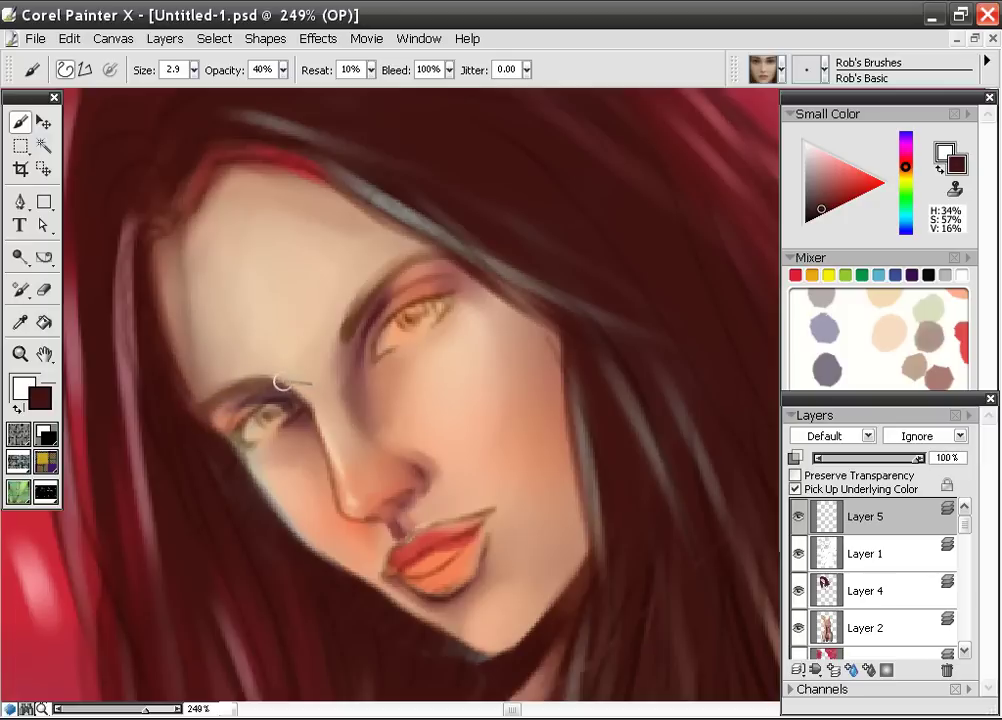
Blend the lids, under-eye skin and inner-corner shadow of the far eye using colours sampled from the surrounding skin
key(ctrl+plus)
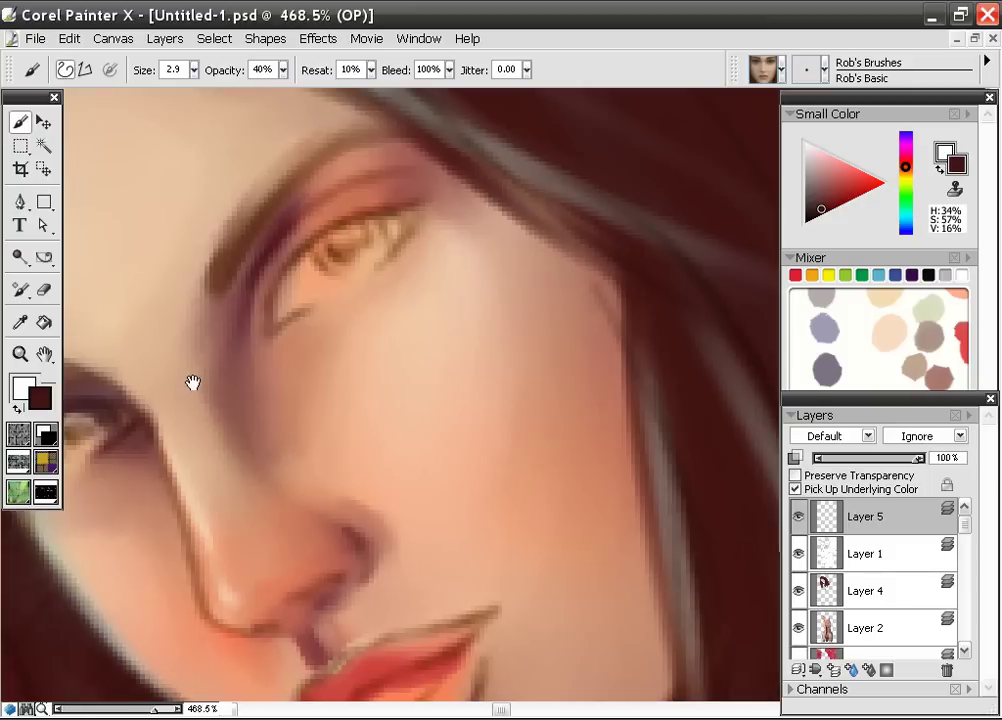
drag(192, 387, 476, 351)
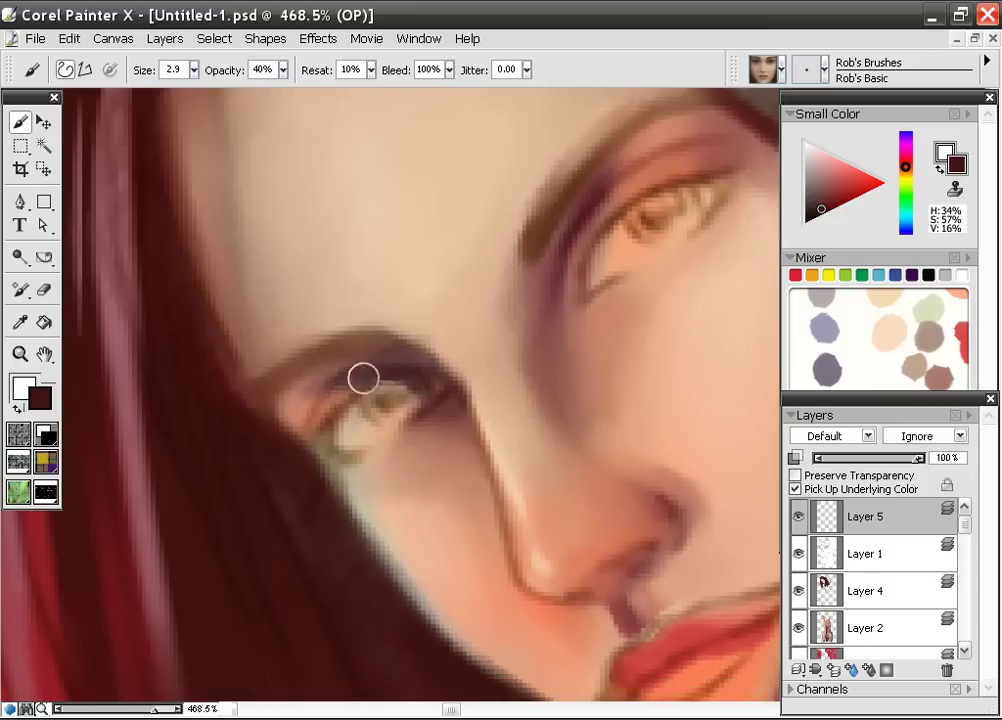
alt+click(301, 406)
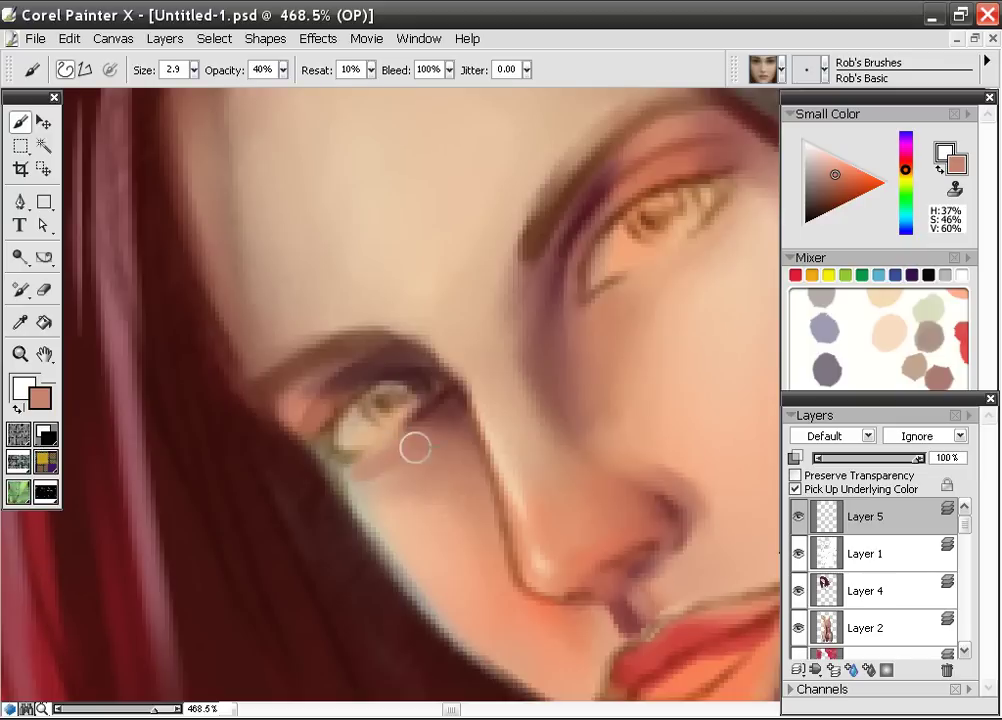
alt+click(376, 468)
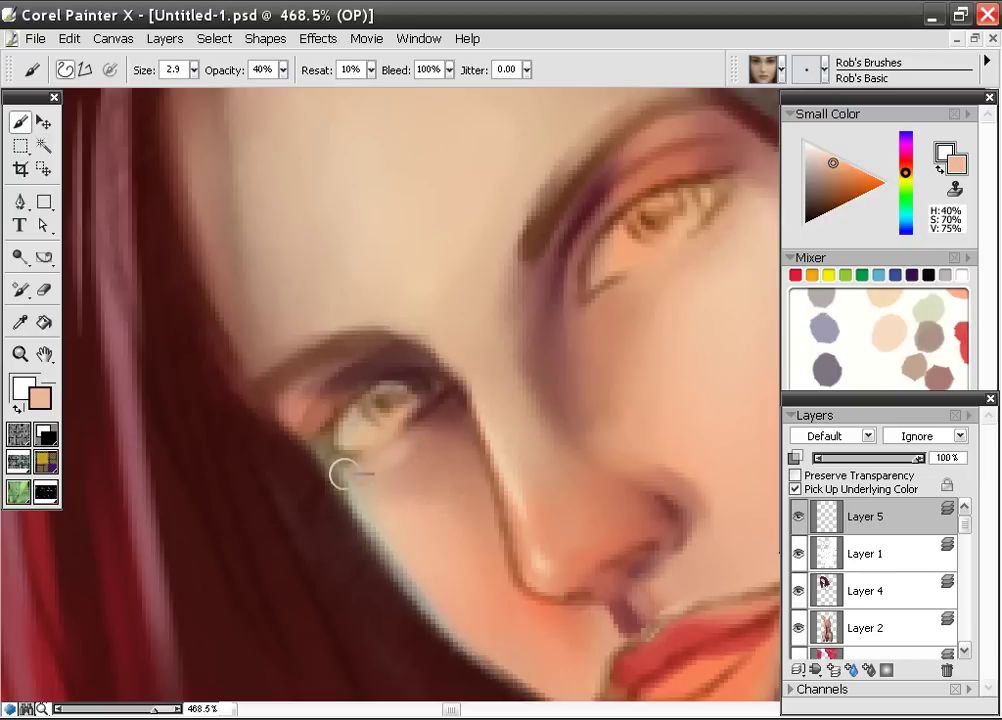
alt+click(451, 412)
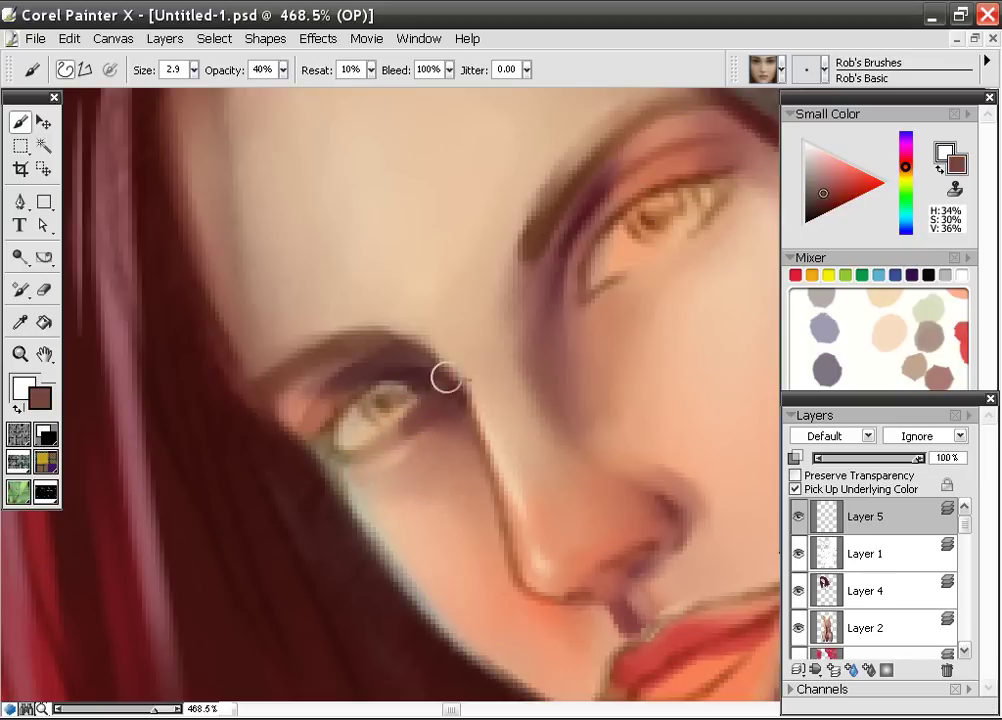
Paint dark pupils and upper lash lines on both eyes with sampled hair brown, and darken the near eye's lid and brow
alt+click(275, 541)
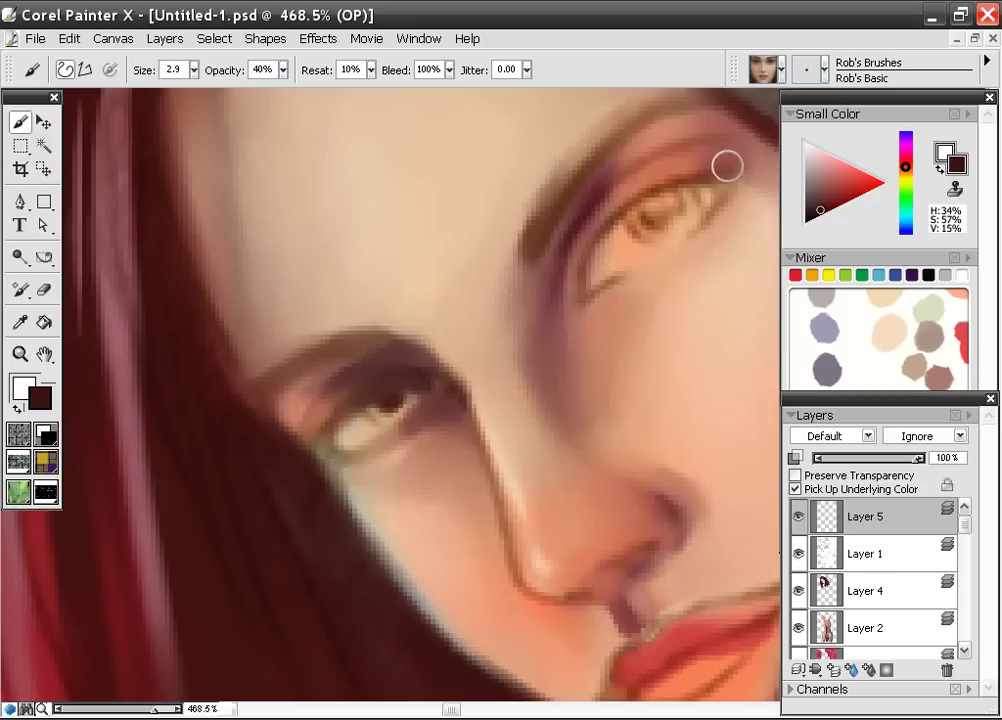
drag(645, 205, 668, 208)
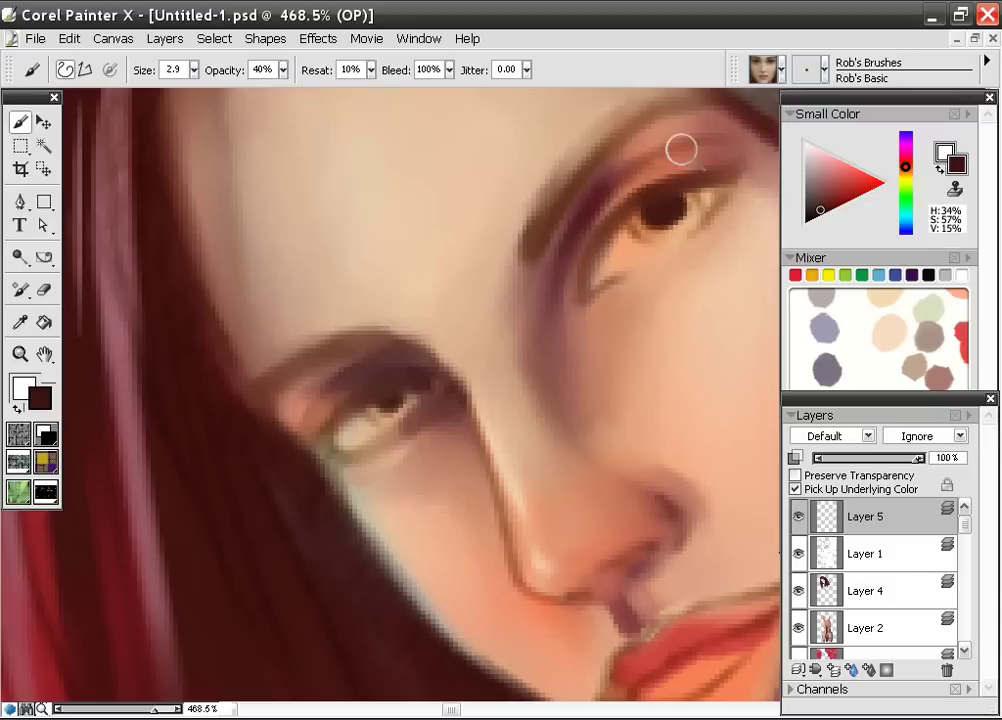
mouse_move(612, 187)
mouse_down()
mouse_move(721, 145)
mouse_move(709, 157)
mouse_move(682, 154)
mouse_move(649, 168)
mouse_move(719, 146)
mouse_move(735, 155)
mouse_move(725, 138)
mouse_move(595, 192)
mouse_move(699, 139)
mouse_move(579, 223)
mouse_move(674, 158)
mouse_move(602, 193)
mouse_move(595, 180)
mouse_move(625, 152)
mouse_move(573, 186)
mouse_move(565, 179)
mouse_move(523, 245)
mouse_move(588, 152)
mouse_move(540, 235)
mouse_move(646, 125)
mouse_move(601, 157)
mouse_move(527, 246)
mouse_move(536, 232)
mouse_move(591, 237)
mouse_move(571, 257)
mouse_move(581, 213)
mouse_move(674, 134)
mouse_move(679, 145)
mouse_move(729, 134)
mouse_up()
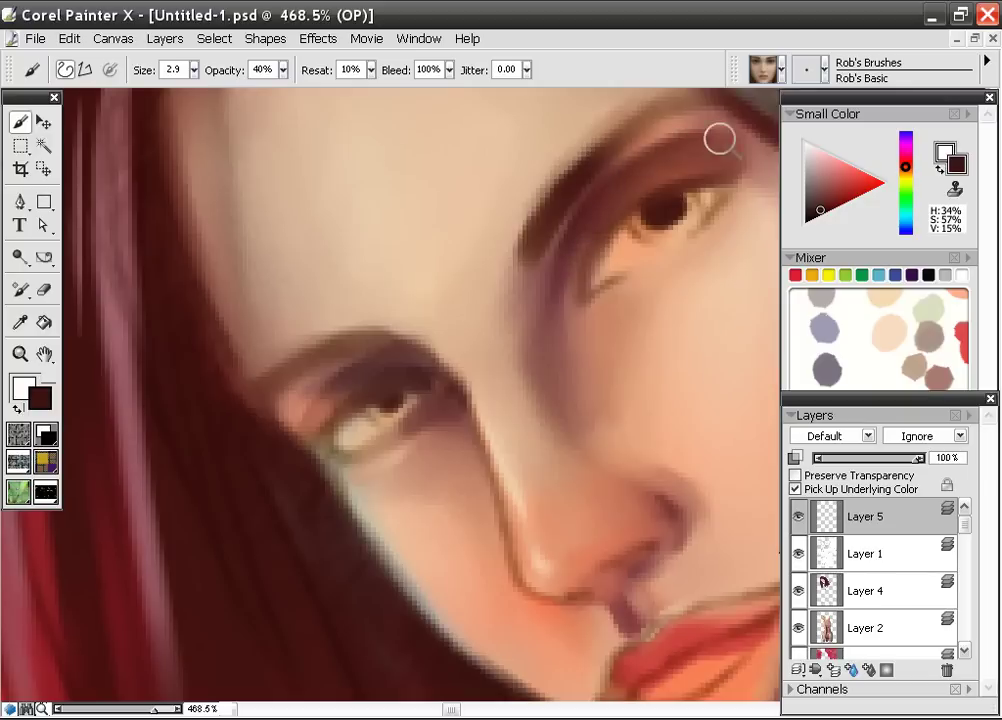
Soften the skin at the near eye's inner corner and repaint its eye white with colours sampled from the face
alt+click(516, 300)
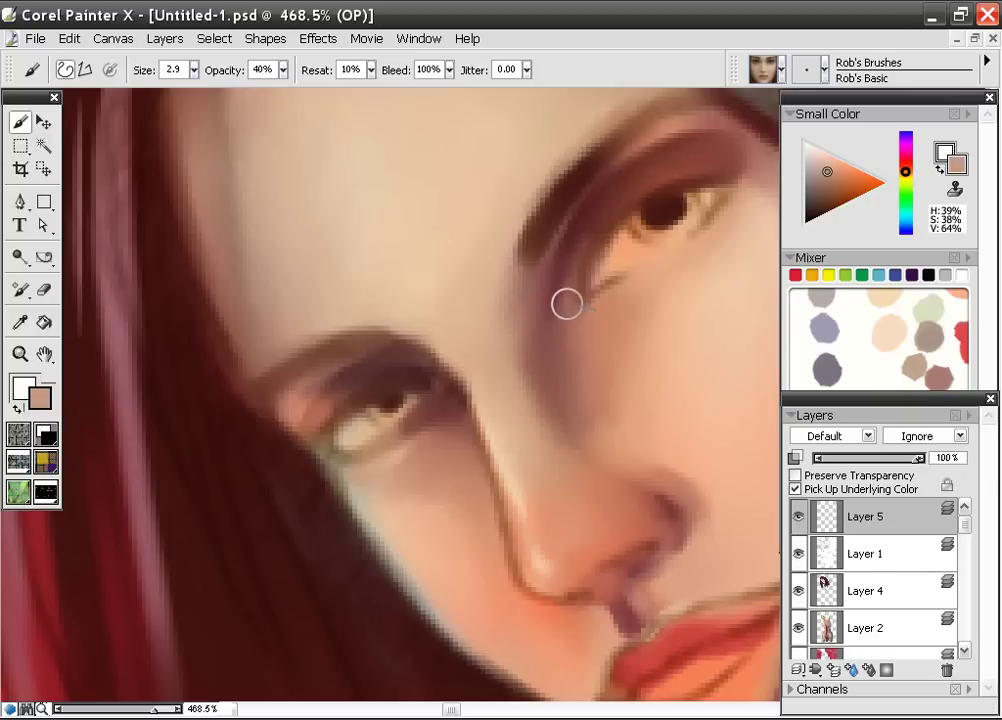
mouse_move(572, 329)
mouse_down()
mouse_move(614, 290)
mouse_move(624, 293)
mouse_move(579, 297)
mouse_move(574, 325)
mouse_move(677, 266)
mouse_up()
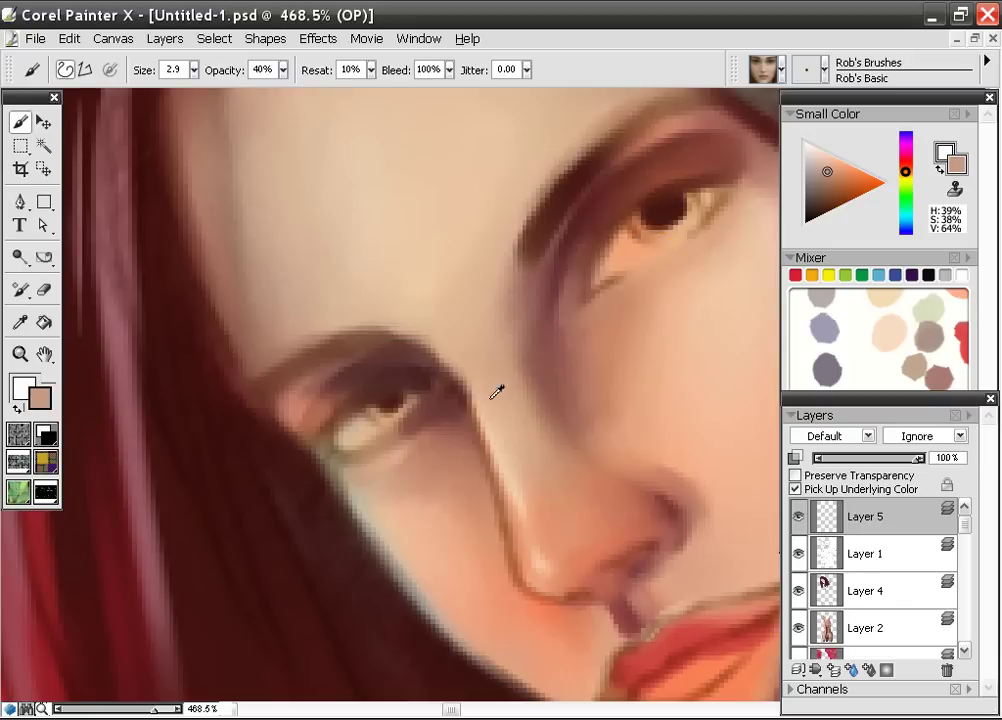
alt+click(365, 432)
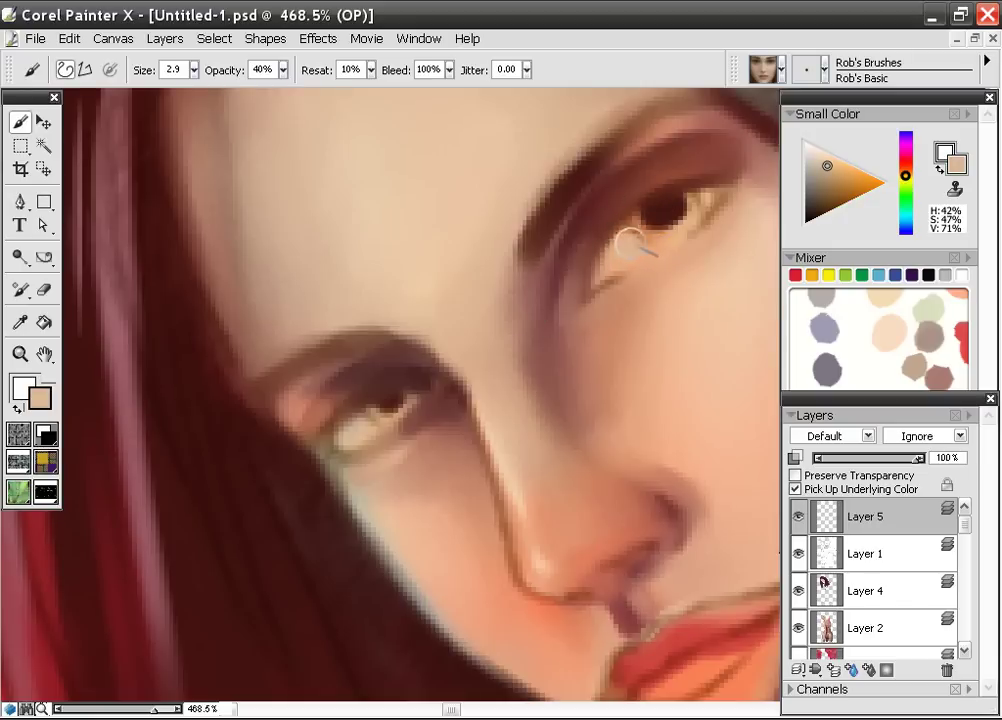
click(906, 210)
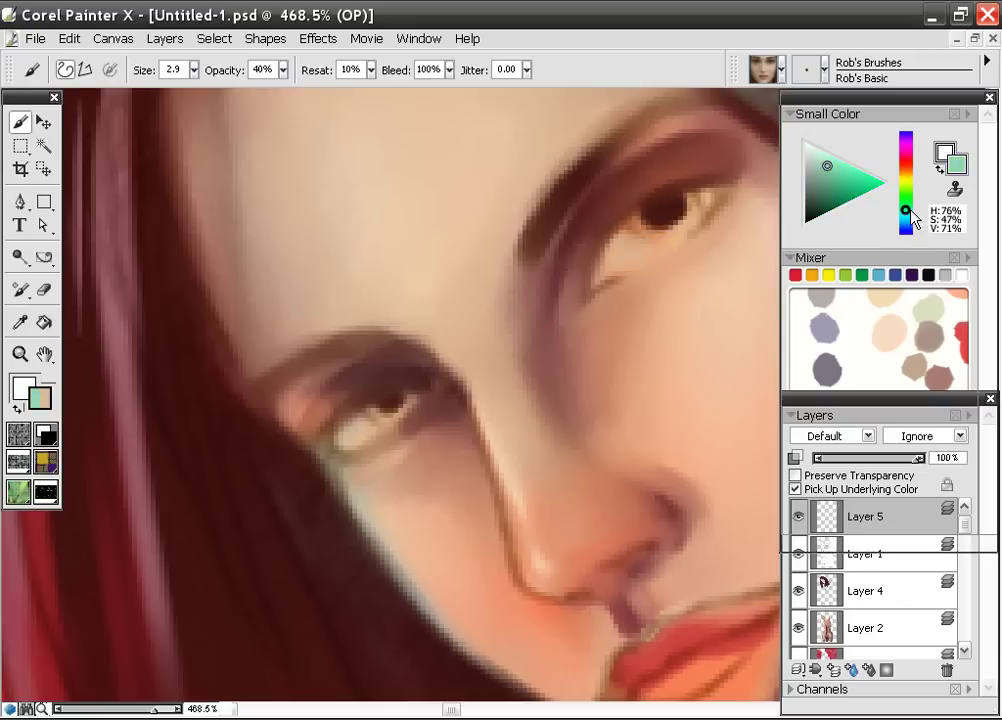
drag(909, 215, 912, 163)
click(839, 167)
drag(839, 168, 828, 158)
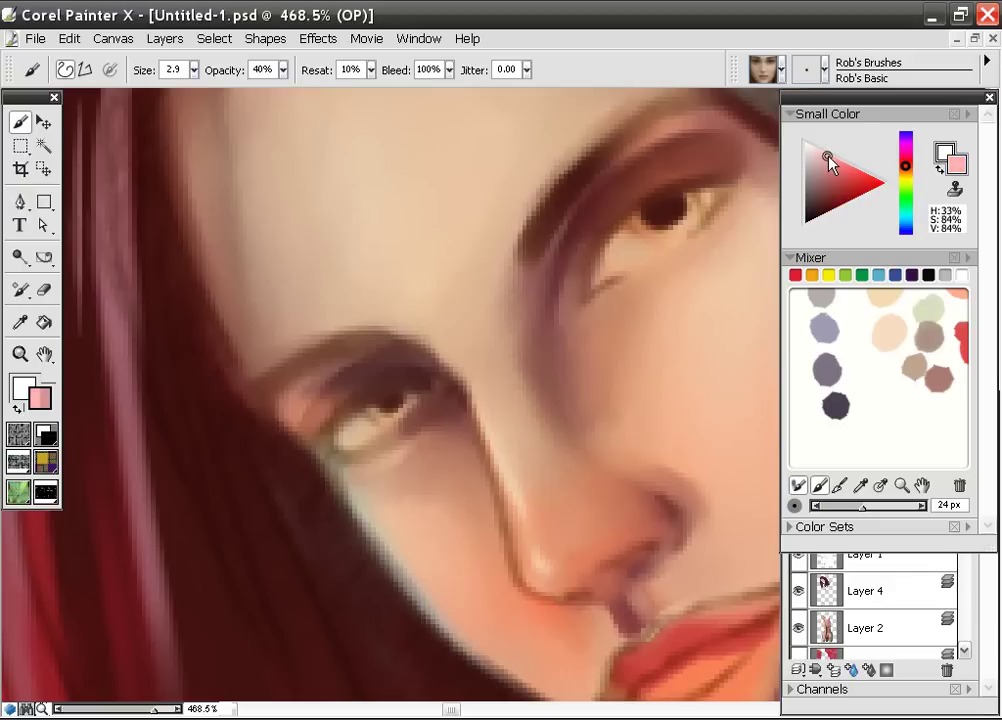
Mix a bright teal green at H 76%, S 75%, V 66% and paint the irises of both eyes around the pupils
click(906, 201)
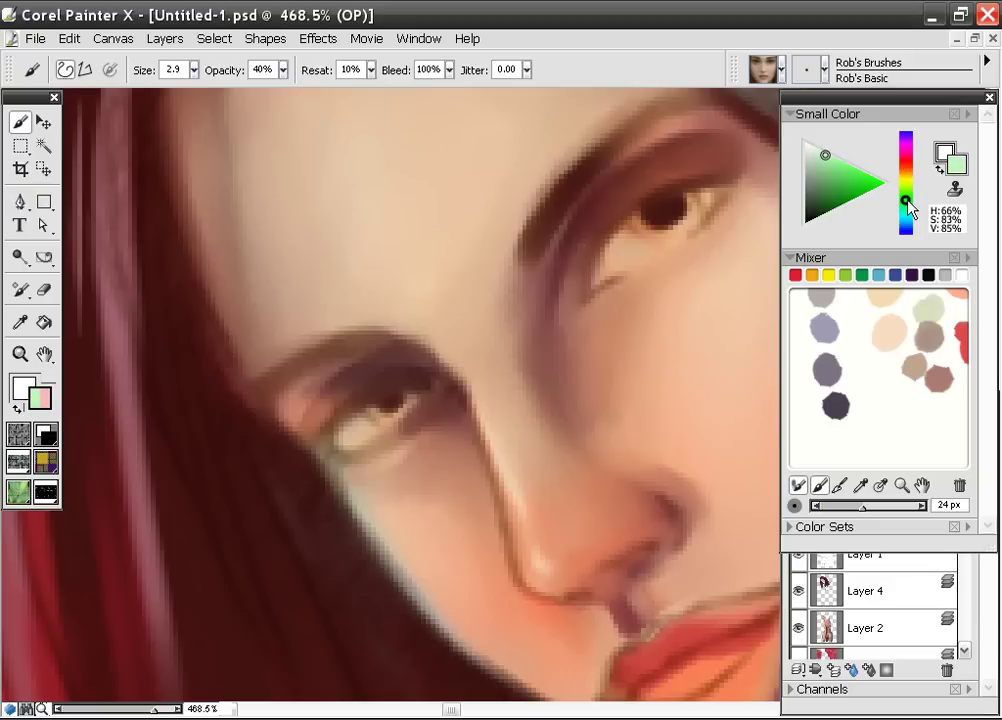
click(836, 179)
click(840, 174)
click(908, 210)
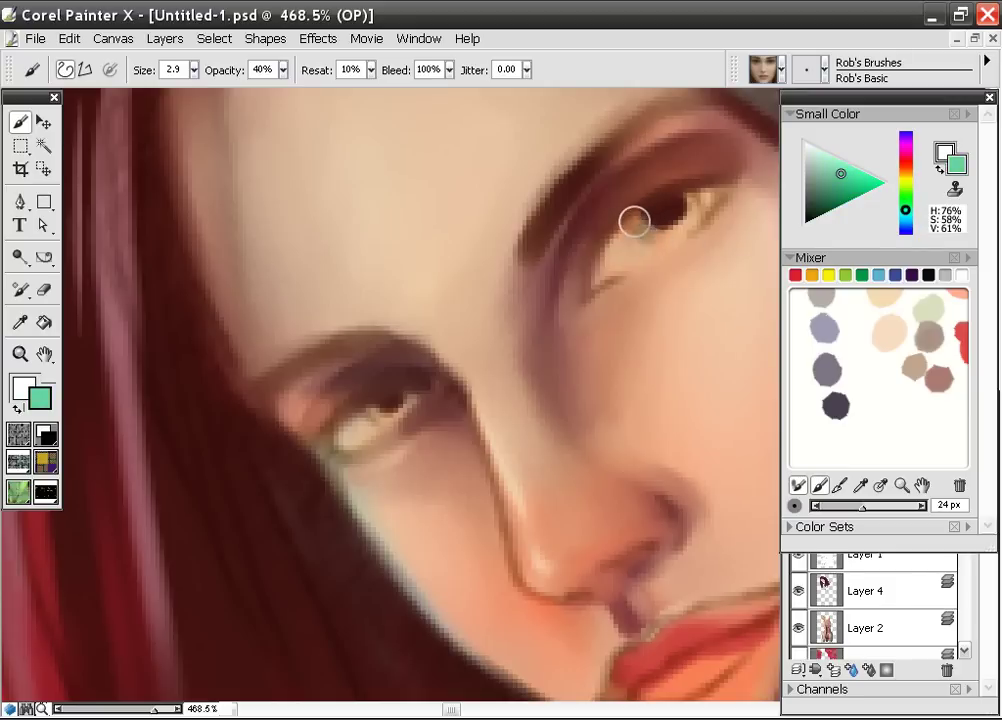
mouse_move(653, 230)
mouse_down()
mouse_move(686, 204)
mouse_move(670, 230)
mouse_move(710, 210)
mouse_up()
click(845, 171)
mouse_move(687, 210)
mouse_down()
mouse_move(636, 220)
mouse_move(688, 209)
mouse_move(686, 189)
mouse_move(672, 224)
mouse_up()
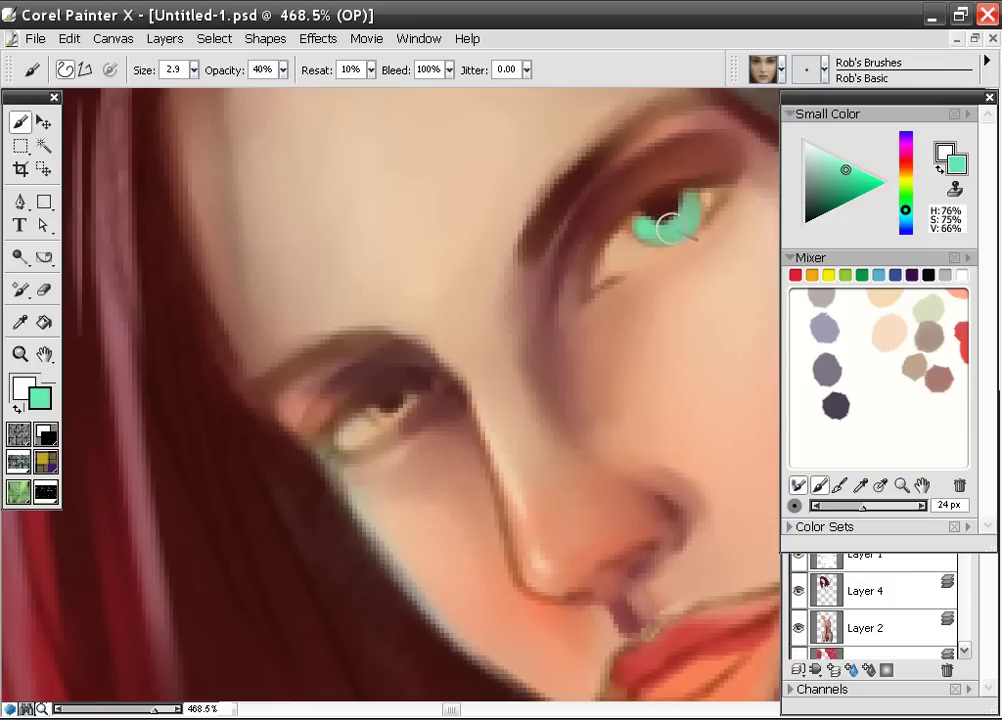
mouse_move(405, 403)
mouse_down()
mouse_move(369, 408)
mouse_move(391, 409)
mouse_move(409, 383)
mouse_up()
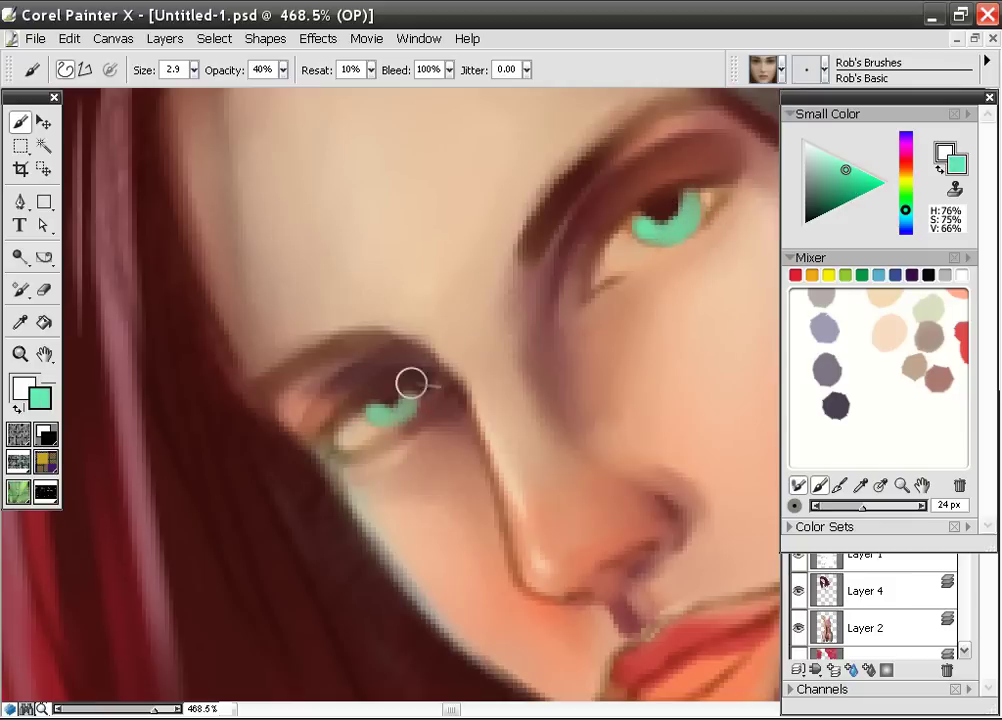
Shade the upper irises, pupils and near eye's upper lash line with the sampled dark pupil colour, reducing the brush size to 1.9
alt+click(673, 201)
mouse_move(678, 208)
mouse_down()
mouse_move(671, 190)
mouse_move(629, 226)
mouse_move(655, 224)
mouse_move(665, 199)
mouse_move(642, 208)
mouse_move(655, 197)
mouse_move(716, 181)
mouse_up()
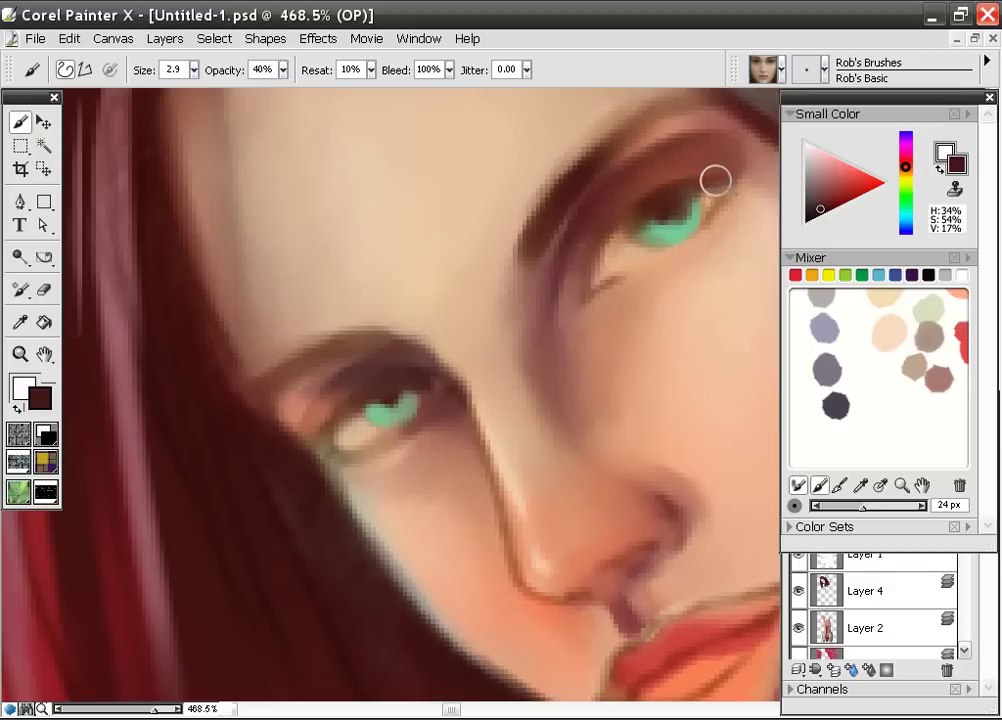
click(194, 70)
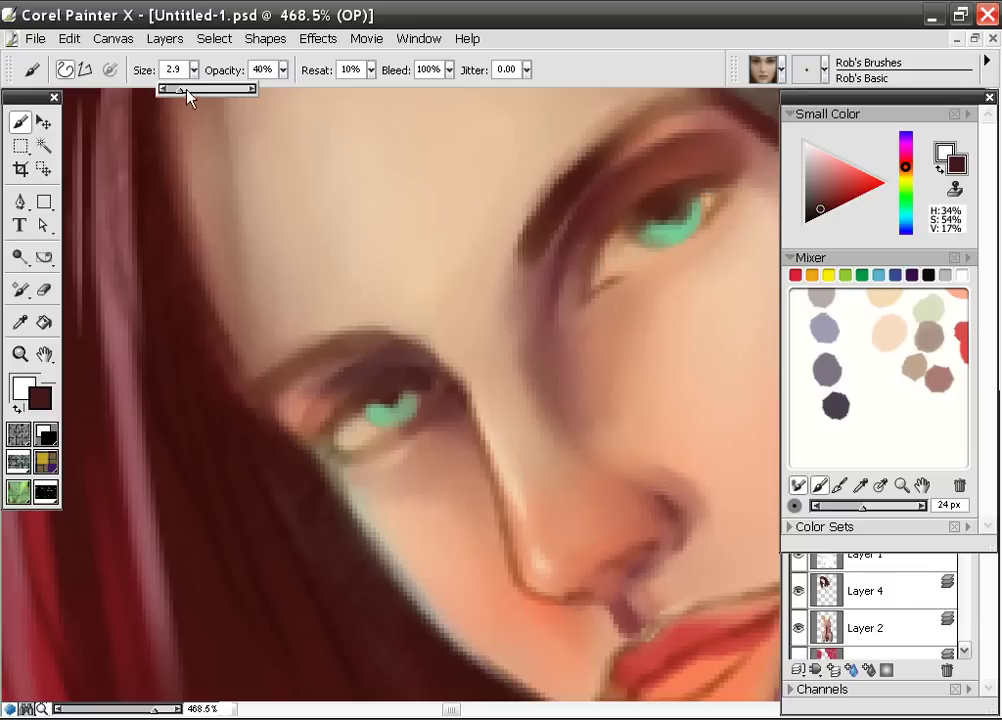
drag(192, 89, 181, 95)
click(375, 398)
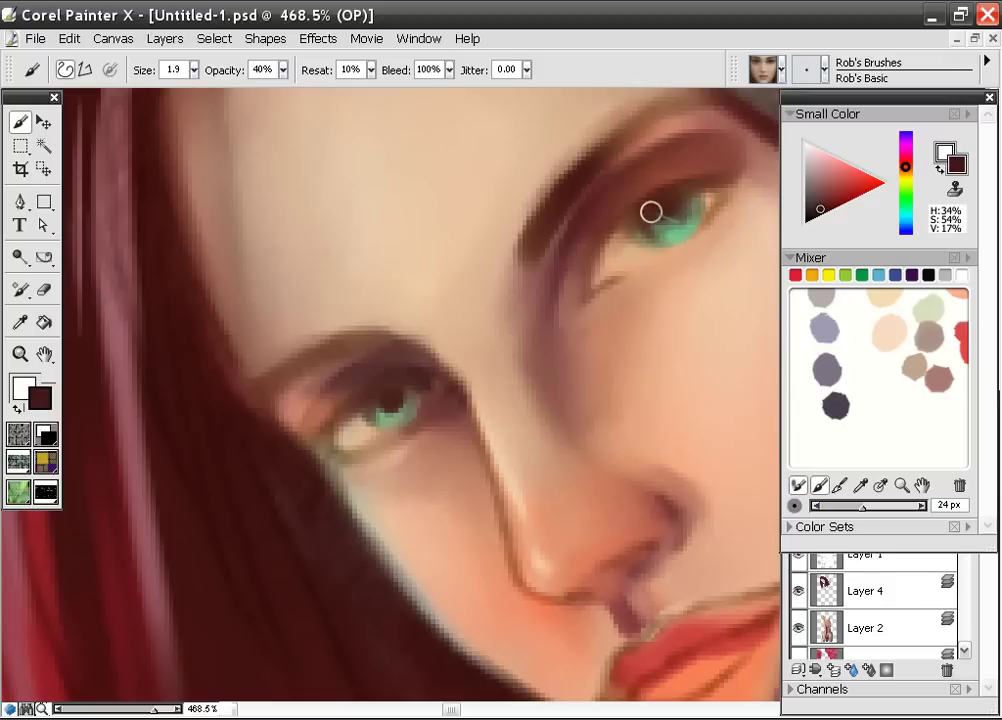
drag(656, 203, 593, 257)
mouse_move(631, 207)
mouse_down()
mouse_move(591, 282)
mouse_move(617, 216)
mouse_move(606, 238)
mouse_move(615, 225)
mouse_move(592, 286)
mouse_move(601, 251)
mouse_move(667, 203)
mouse_up()
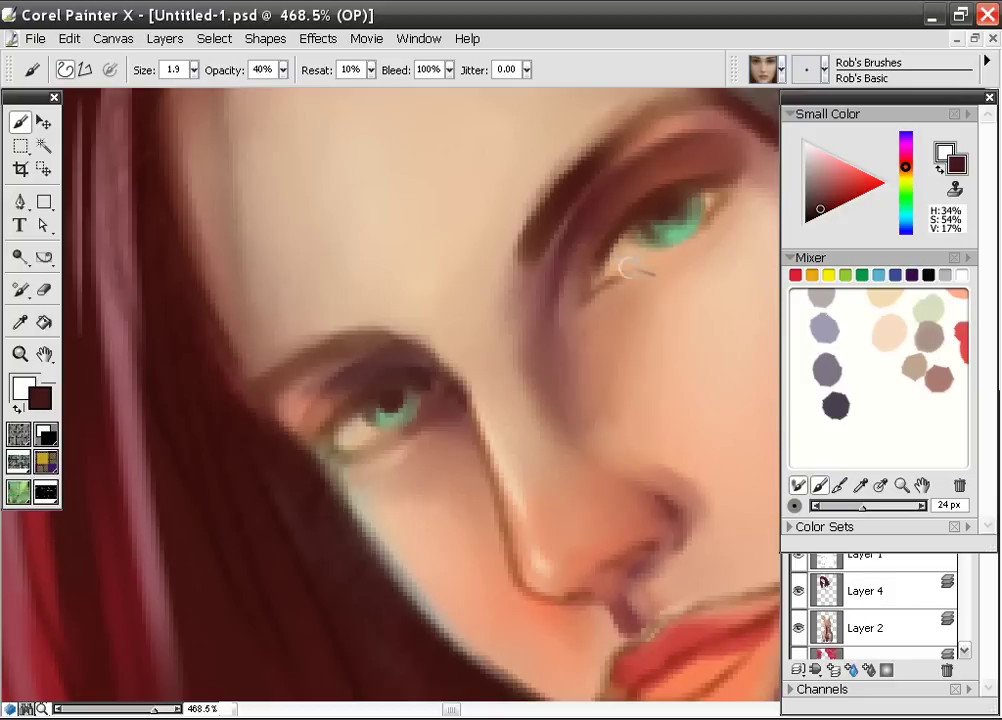
Define the near eye's tear duct and soften its lower lid and crease with sampled orange, brown and peach skin tones
alt+click(598, 551)
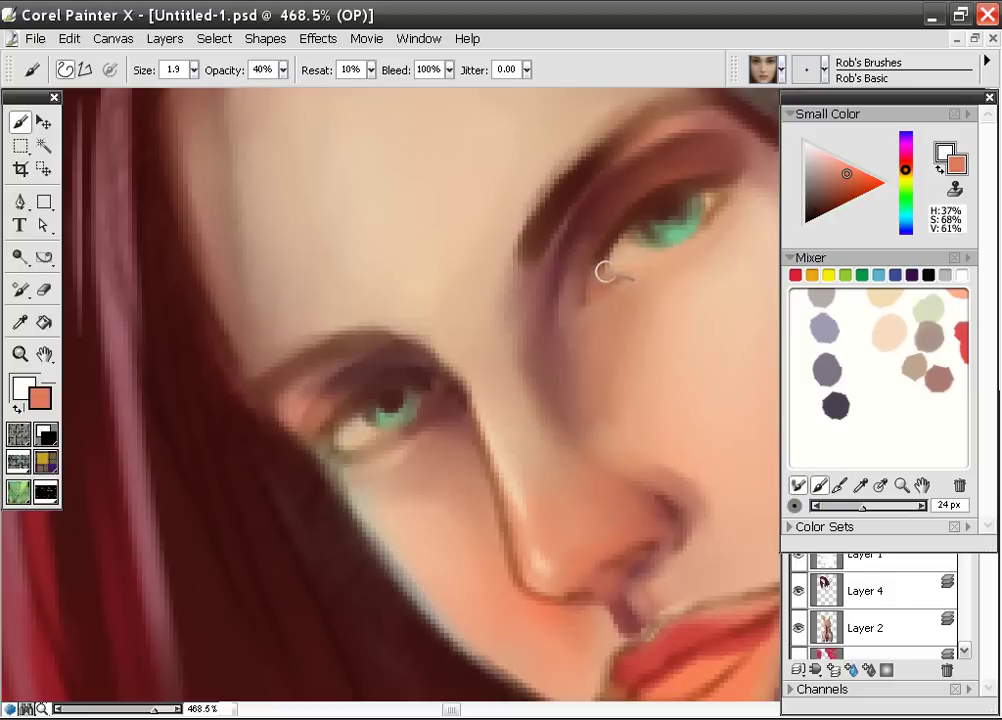
alt+click(616, 253)
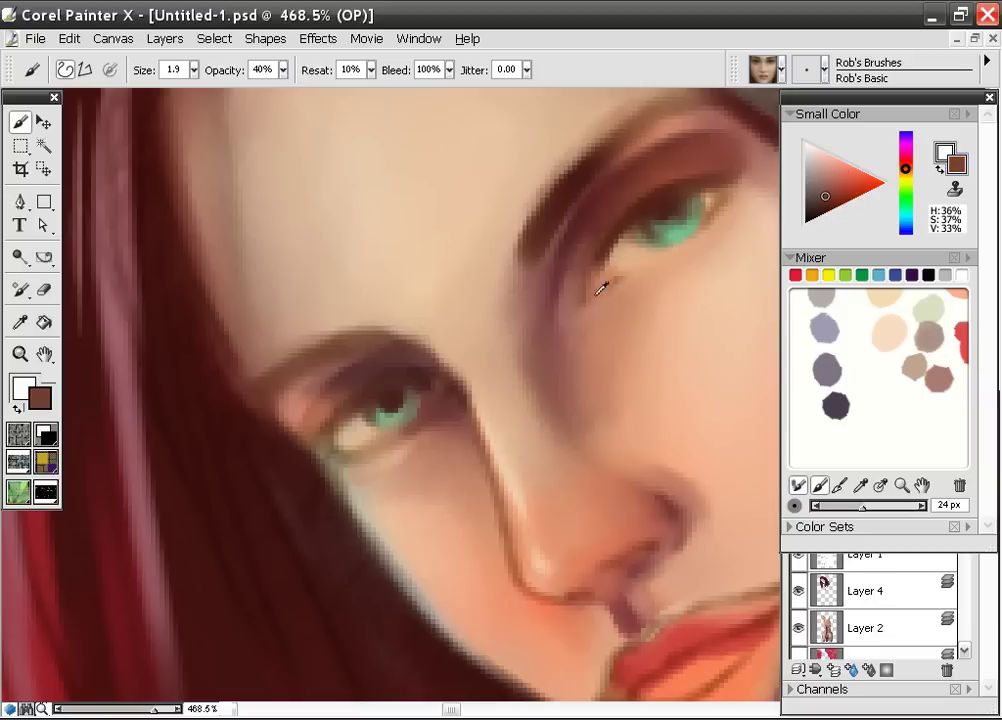
alt+click(660, 325)
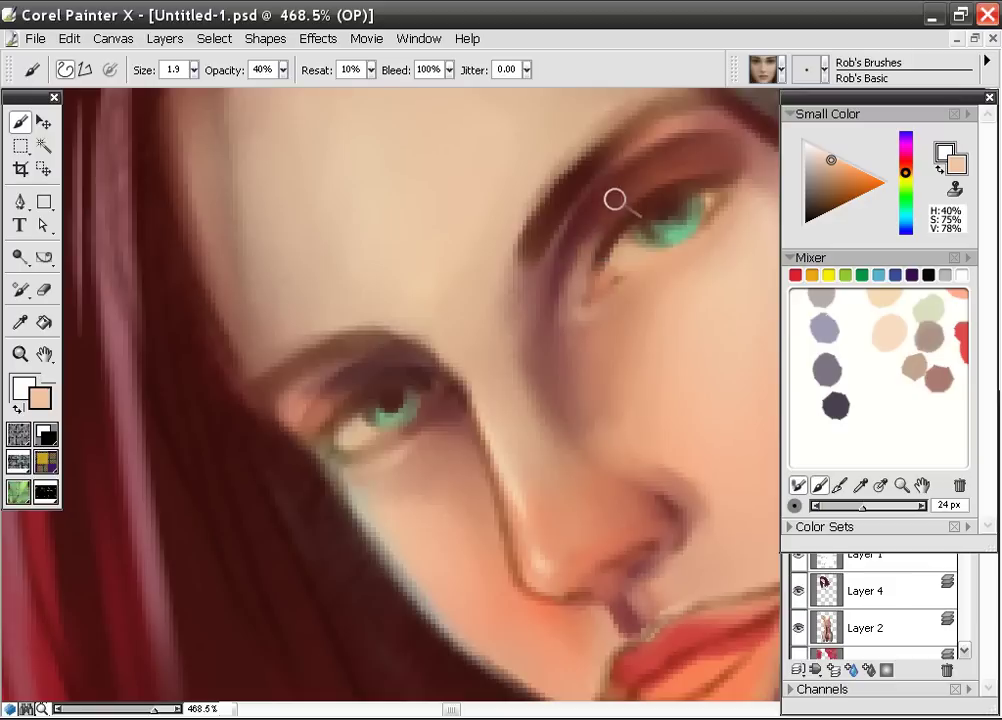
drag(598, 207, 635, 187)
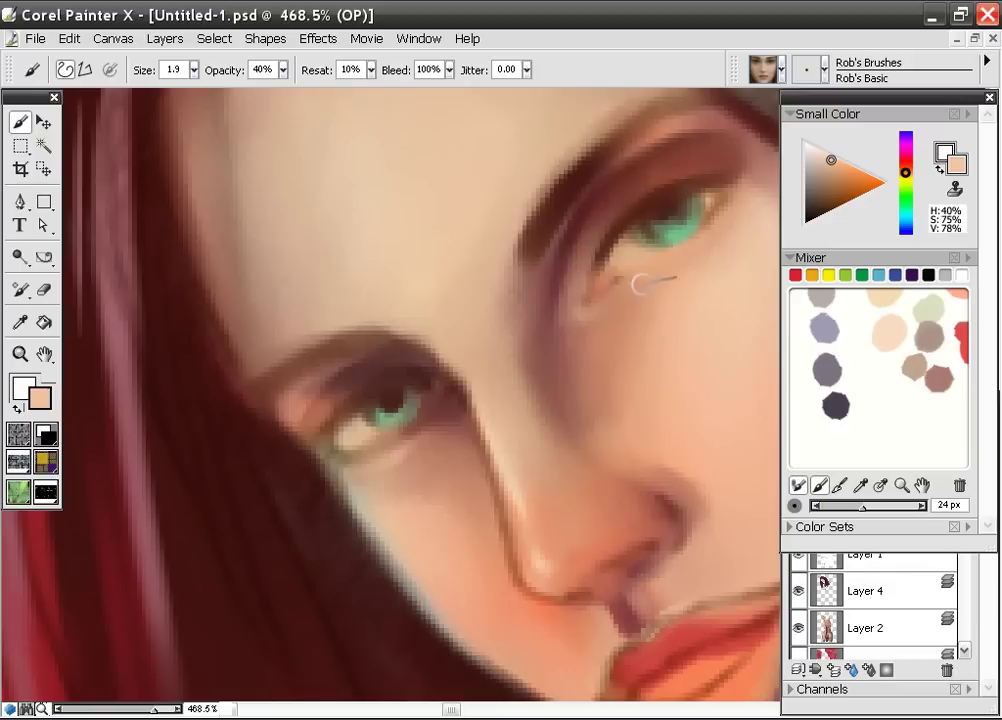
Add pale cream highlights to both pupils using the Rob's Basic Flat brush at size 1.6
mouse_move(652, 241)
mouse_down()
mouse_move(559, 286)
mouse_move(542, 276)
mouse_up()
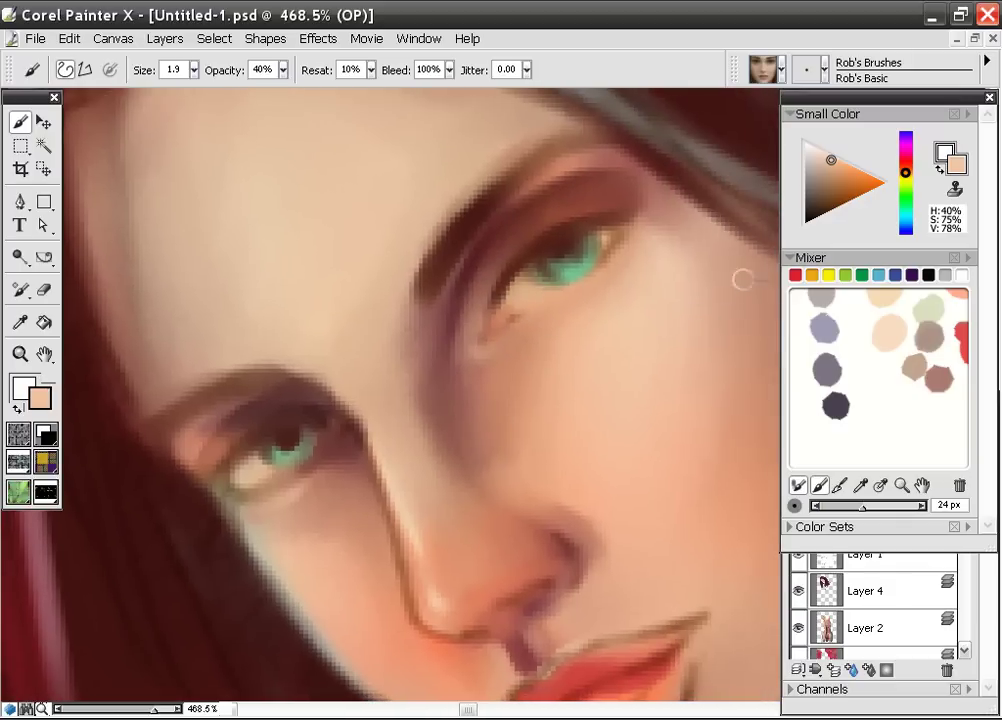
key(alt)
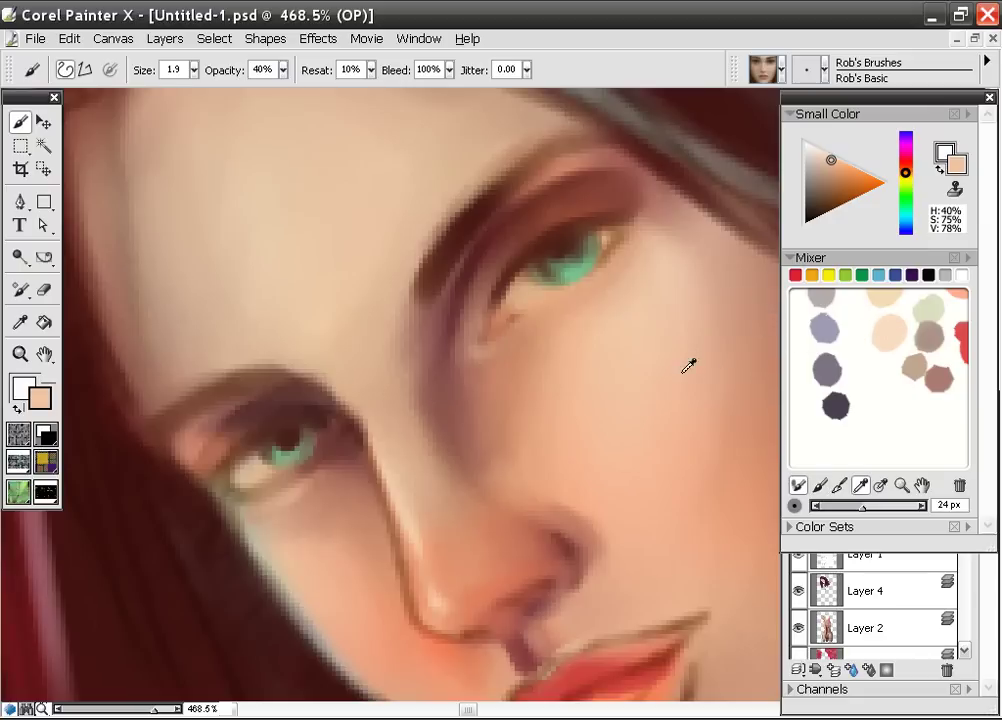
click(814, 148)
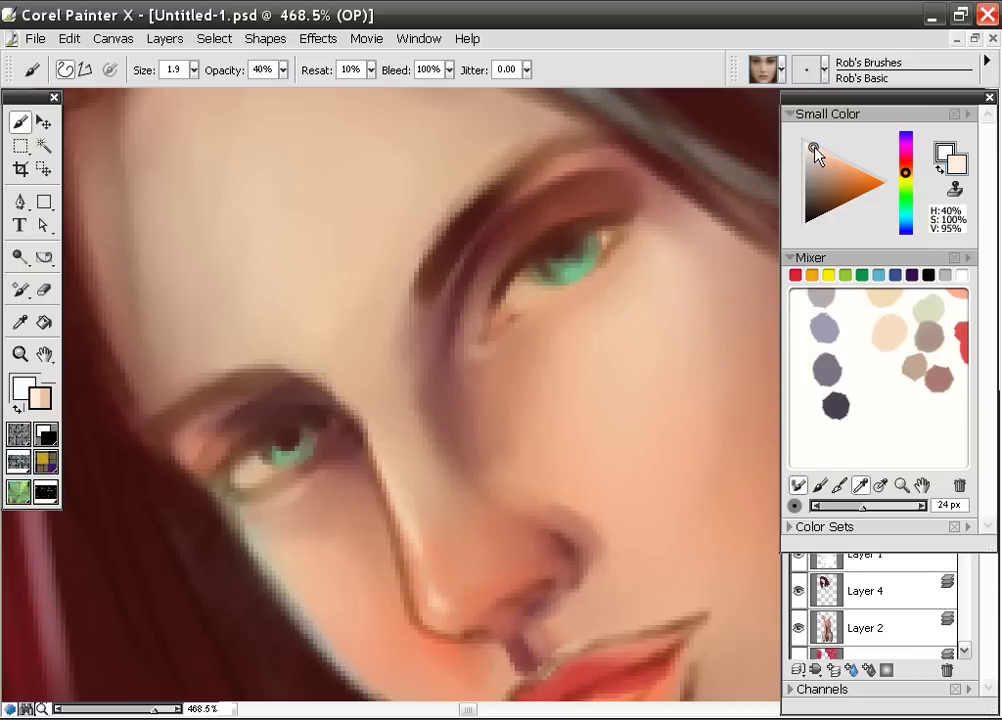
click(825, 70)
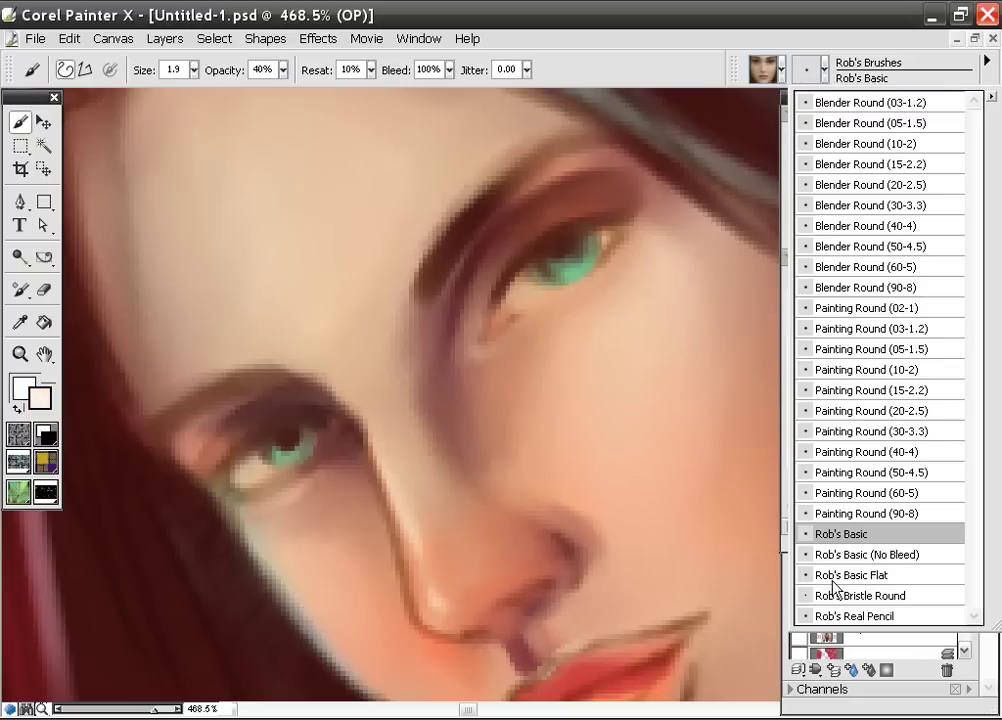
click(833, 578)
drag(195, 70, 183, 95)
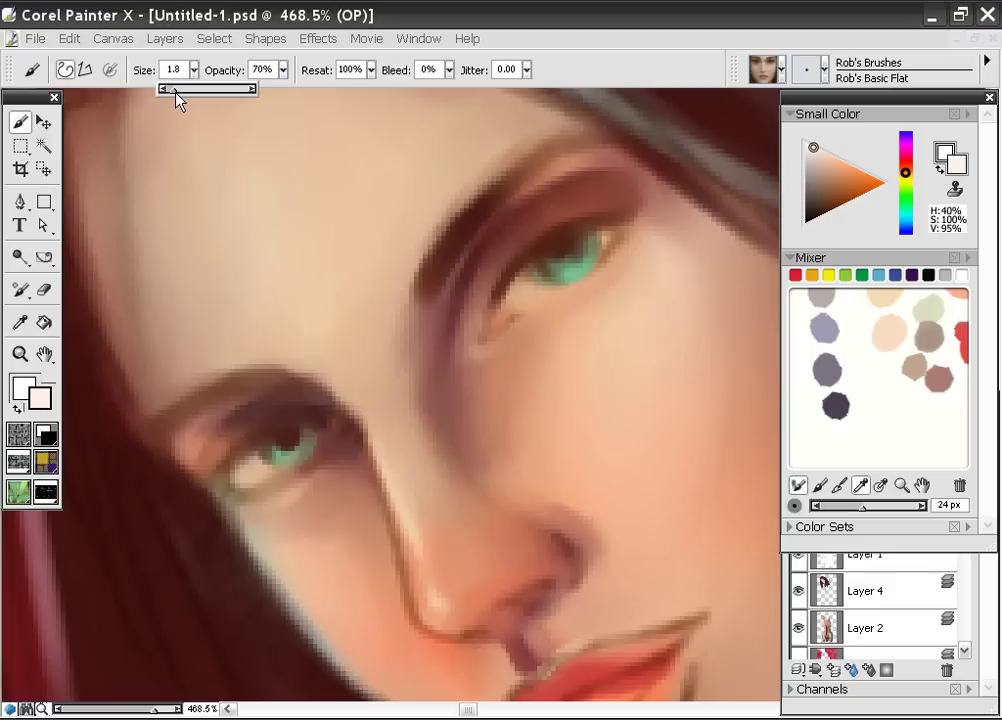
click(561, 255)
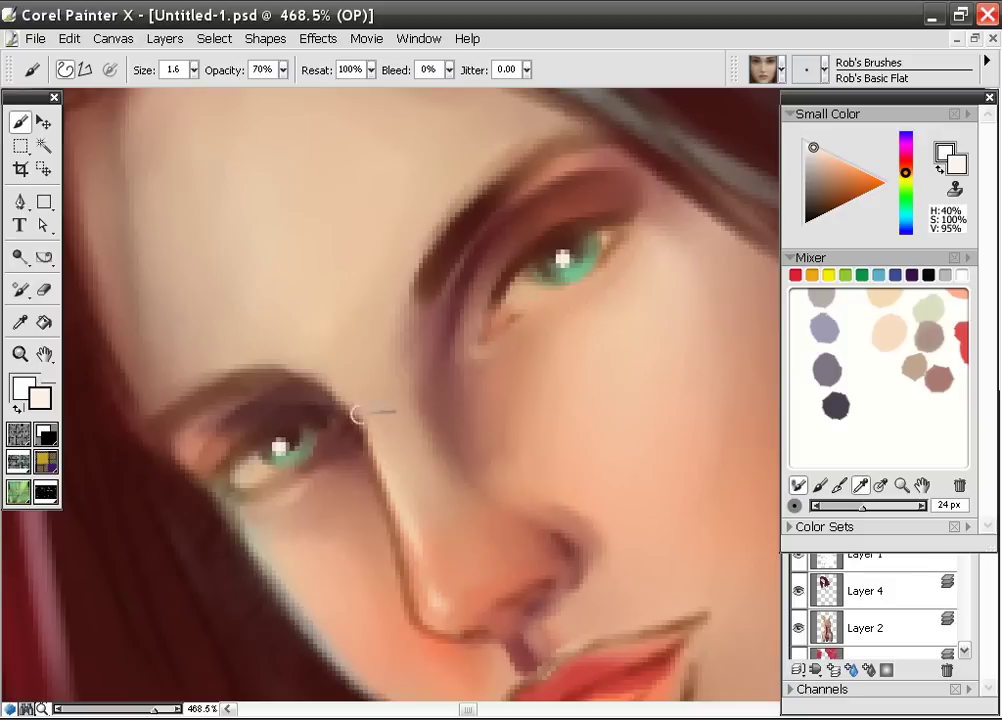
Paint upper eyelashes on both eyes with a dark reddish brown sampled from the hair, using the Rob's Basic Flat brush at size 1.6
alt+click(680, 154)
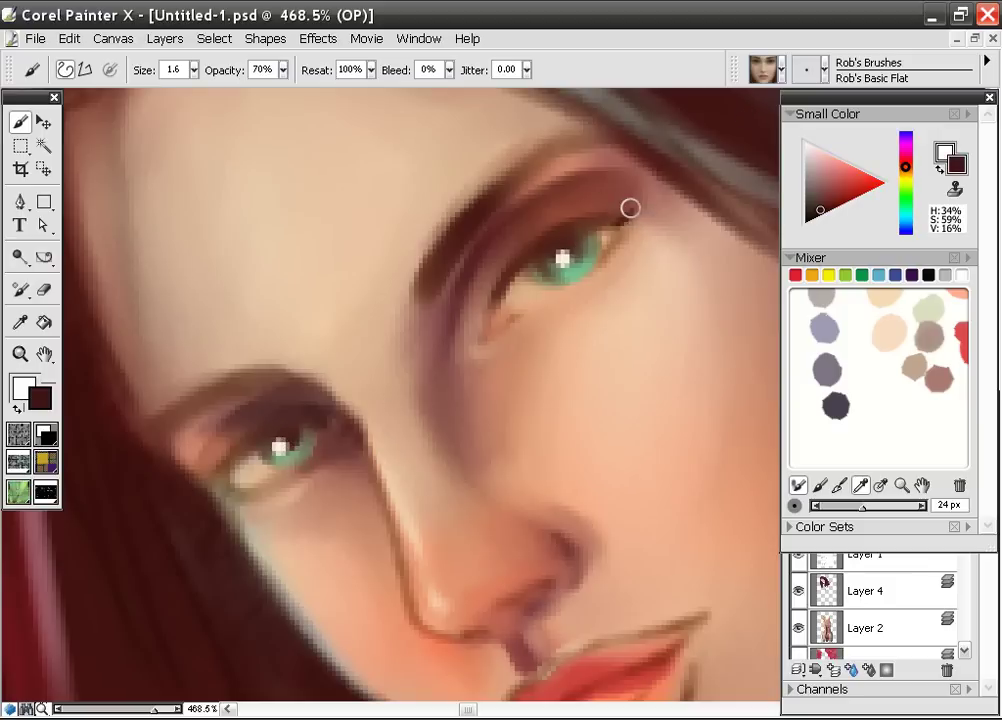
mouse_move(627, 214)
mouse_down()
mouse_move(637, 161)
mouse_move(622, 211)
mouse_move(634, 170)
mouse_move(608, 216)
mouse_move(616, 198)
mouse_move(621, 212)
mouse_move(589, 217)
mouse_move(618, 218)
mouse_move(602, 213)
mouse_move(587, 160)
mouse_move(595, 165)
mouse_move(608, 190)
mouse_move(571, 189)
mouse_move(571, 199)
mouse_move(587, 173)
mouse_up()
mouse_move(579, 218)
mouse_down()
mouse_move(538, 204)
mouse_move(548, 236)
mouse_move(538, 238)
mouse_move(531, 205)
mouse_move(533, 242)
mouse_move(540, 248)
mouse_move(526, 214)
mouse_move(548, 238)
mouse_move(535, 223)
mouse_move(506, 238)
mouse_up()
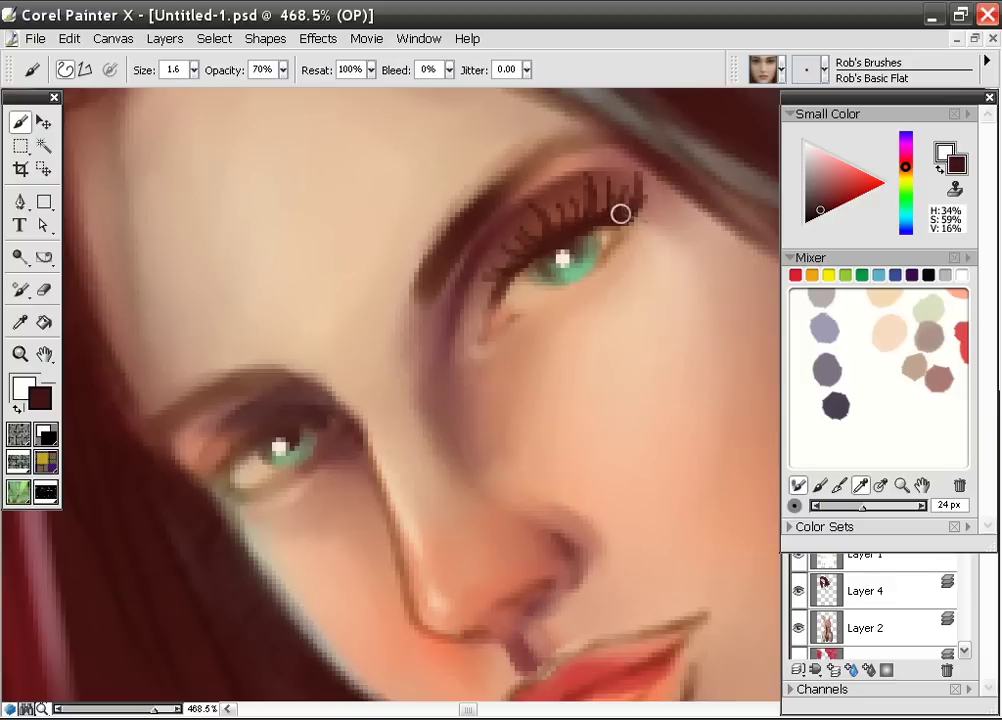
drag(630, 212, 641, 176)
mouse_move(234, 466)
mouse_down()
mouse_move(196, 448)
mouse_move(208, 487)
mouse_up()
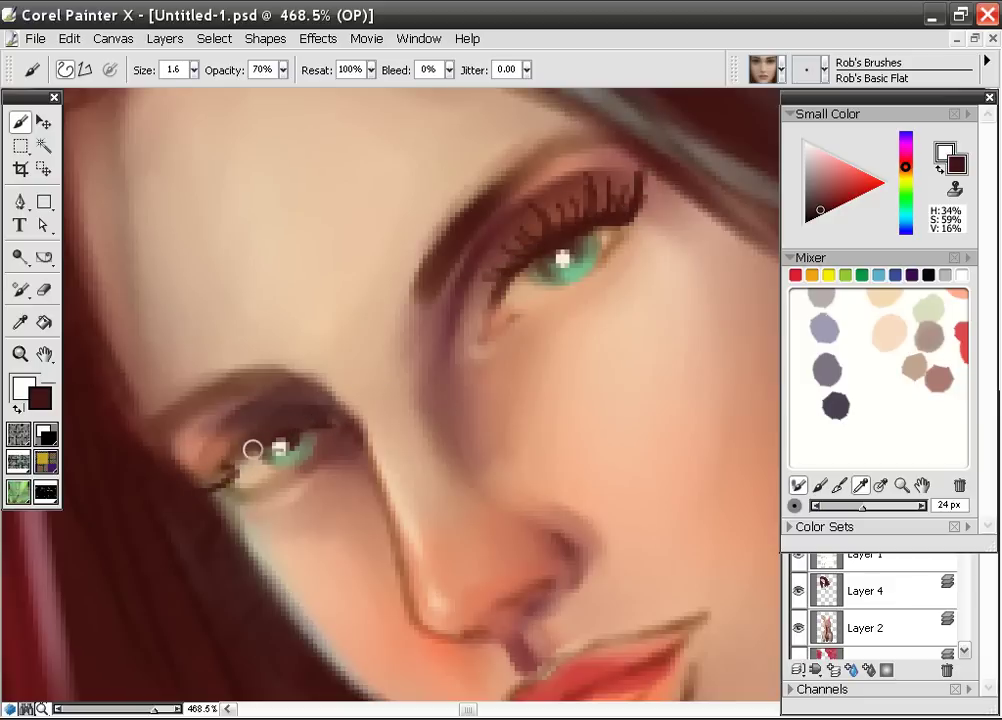
mouse_move(313, 423)
mouse_down()
mouse_move(230, 470)
mouse_move(204, 466)
mouse_up()
mouse_move(266, 434)
mouse_down()
mouse_move(287, 398)
mouse_move(254, 424)
mouse_move(273, 425)
mouse_move(222, 429)
mouse_move(247, 448)
mouse_move(265, 434)
mouse_move(218, 418)
mouse_move(215, 435)
mouse_move(237, 450)
mouse_move(248, 443)
mouse_move(182, 445)
mouse_move(173, 458)
mouse_move(208, 465)
mouse_up()
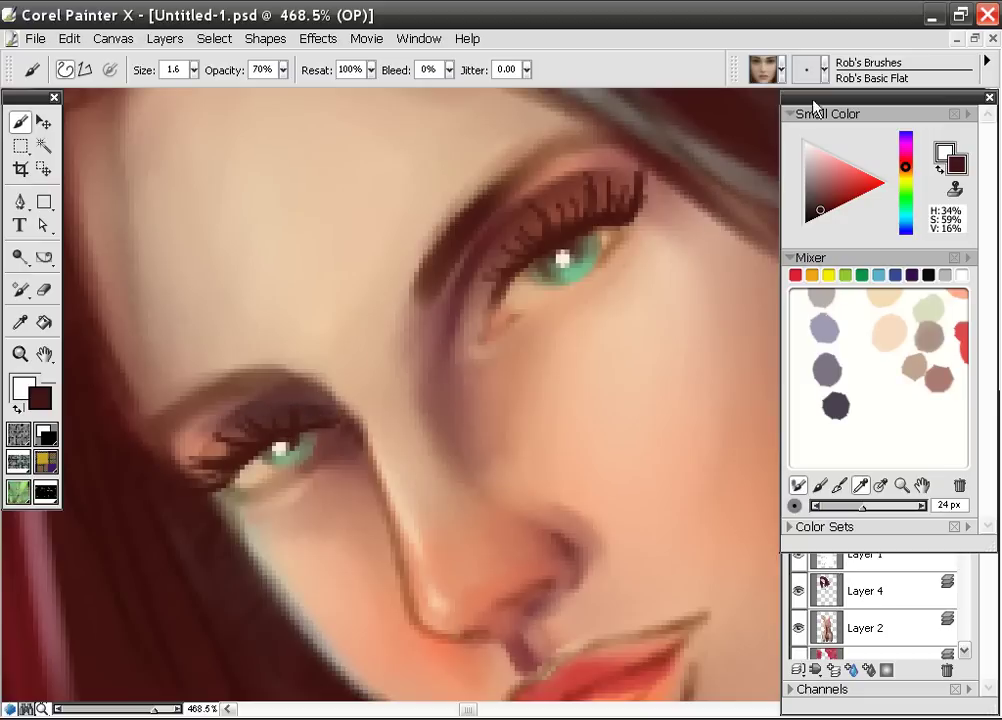
Darken the far eyebrow with the same dark brown using the Rob's Basic brush at size 1.9
click(826, 72)
click(840, 534)
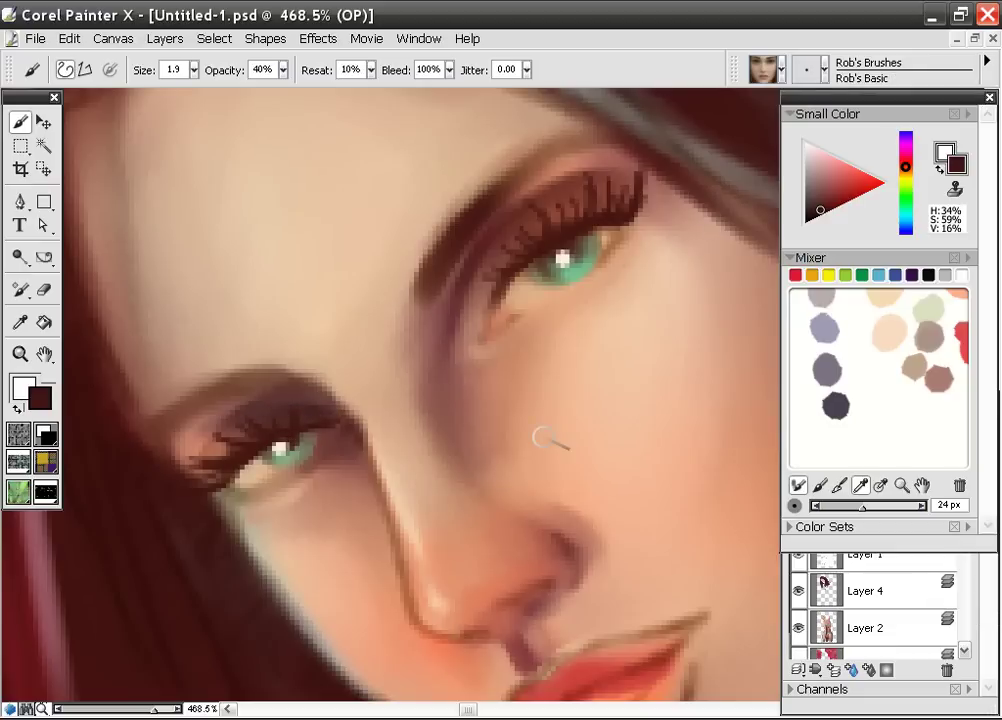
mouse_move(245, 389)
mouse_down()
mouse_move(297, 383)
mouse_move(282, 376)
mouse_move(160, 414)
mouse_up()
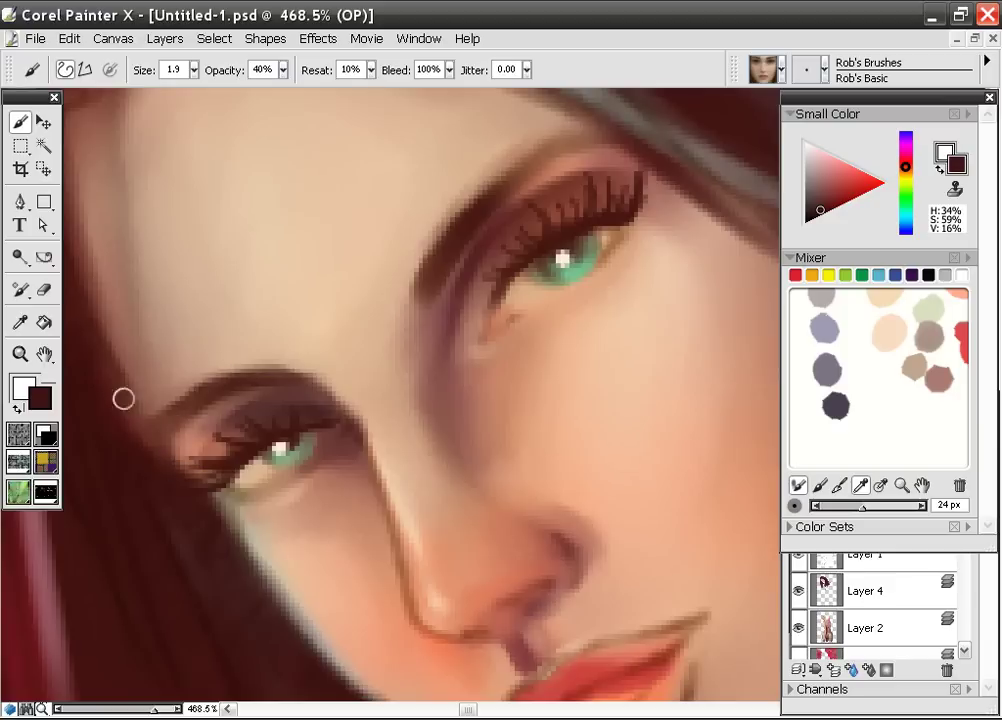
Soften the nose outline and refine its tip and nostril shading with sampled orange, peach and reddish skin tones
alt+click(420, 585)
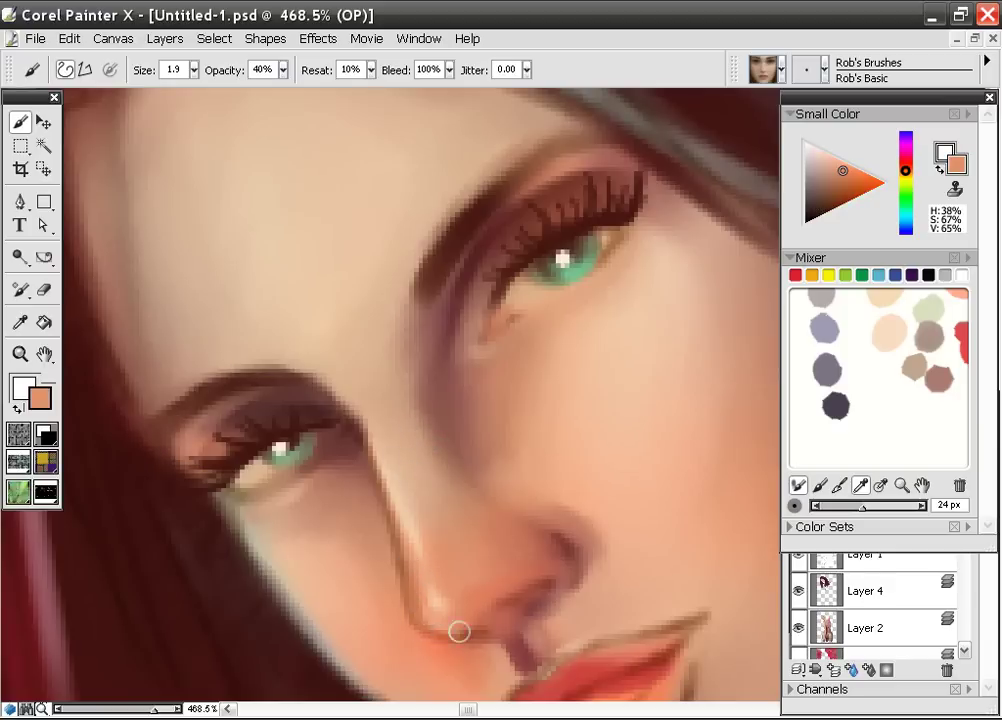
drag(422, 620, 408, 565)
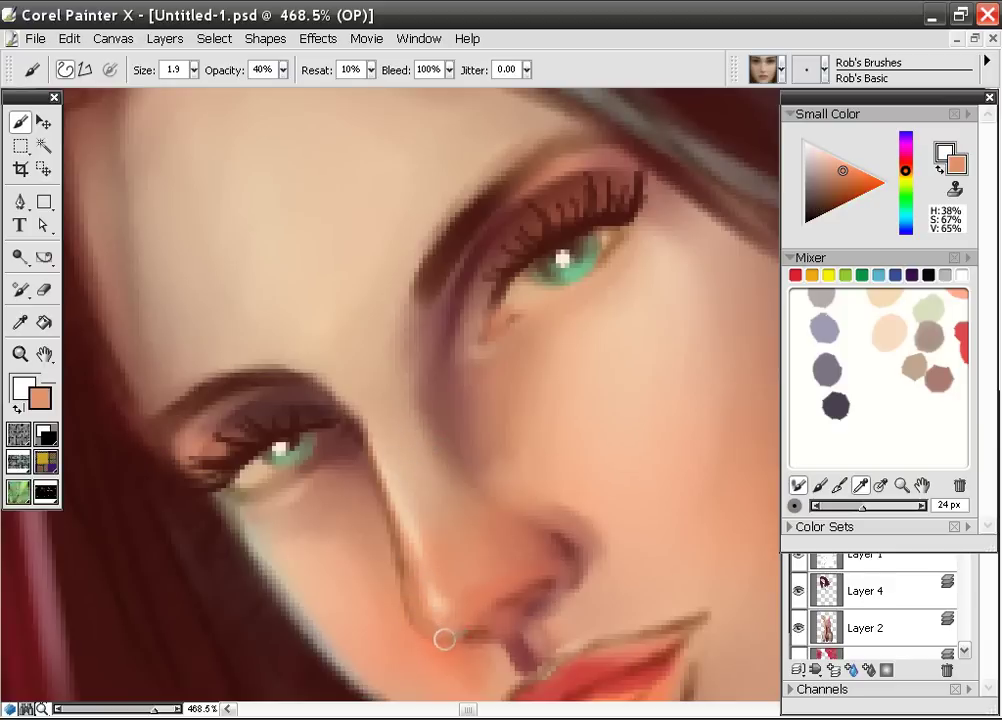
alt+click(500, 622)
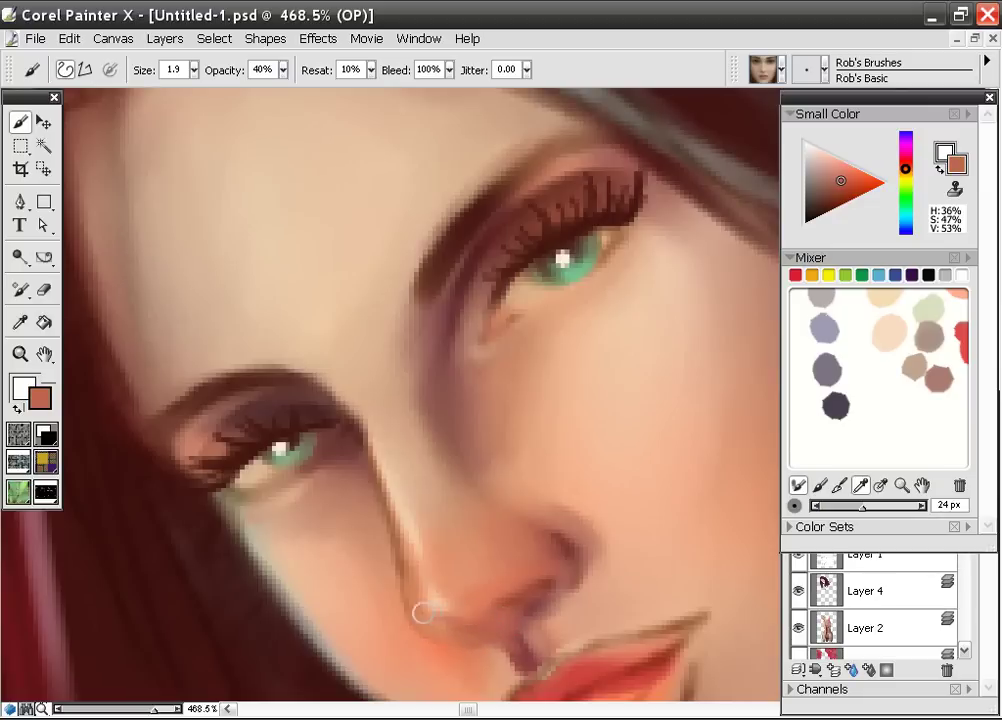
alt+click(479, 597)
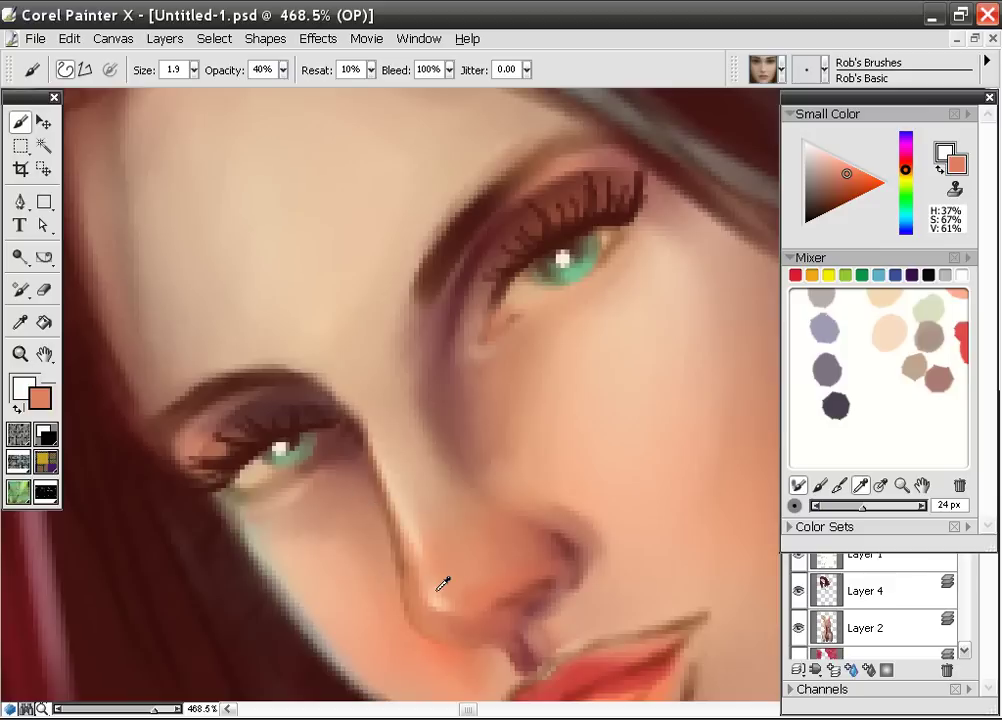
alt+click(437, 592)
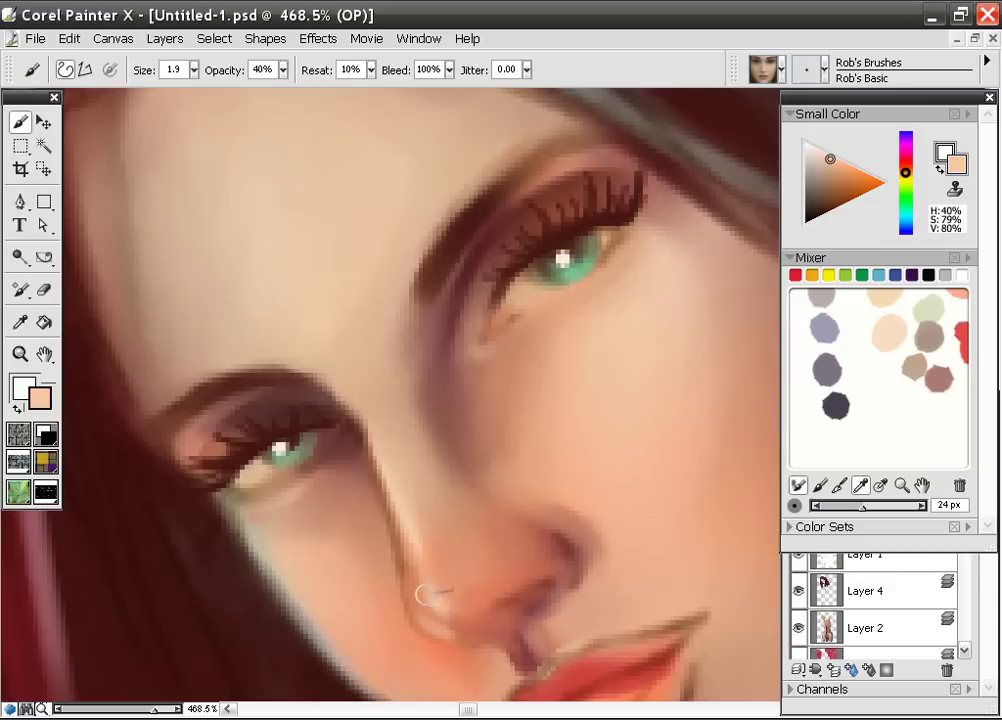
alt+click(428, 608)
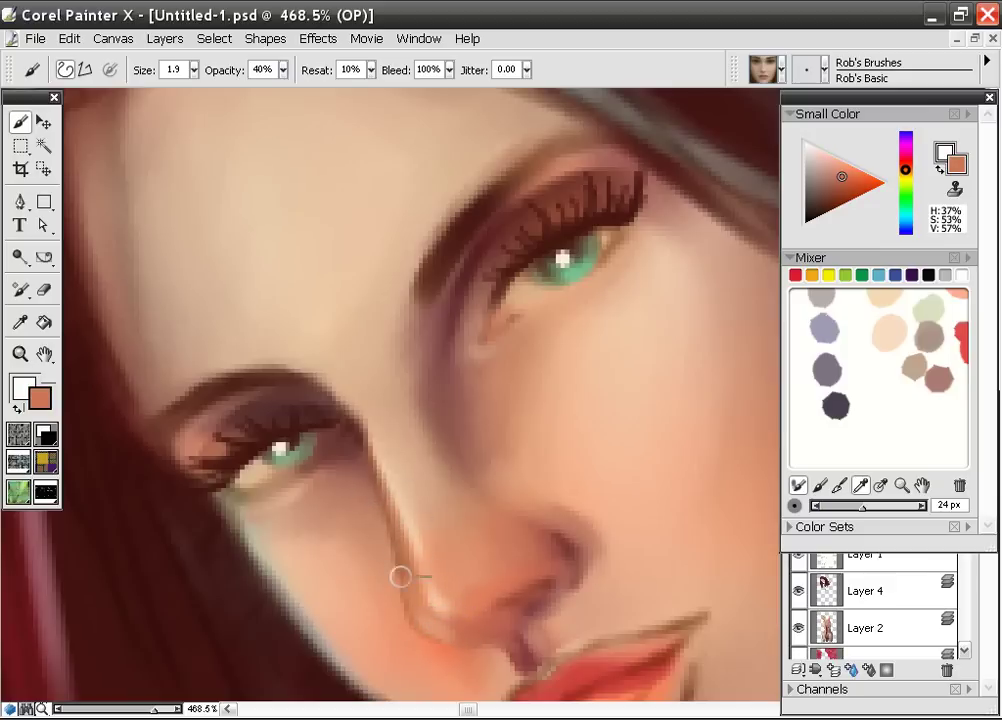
alt+click(543, 521)
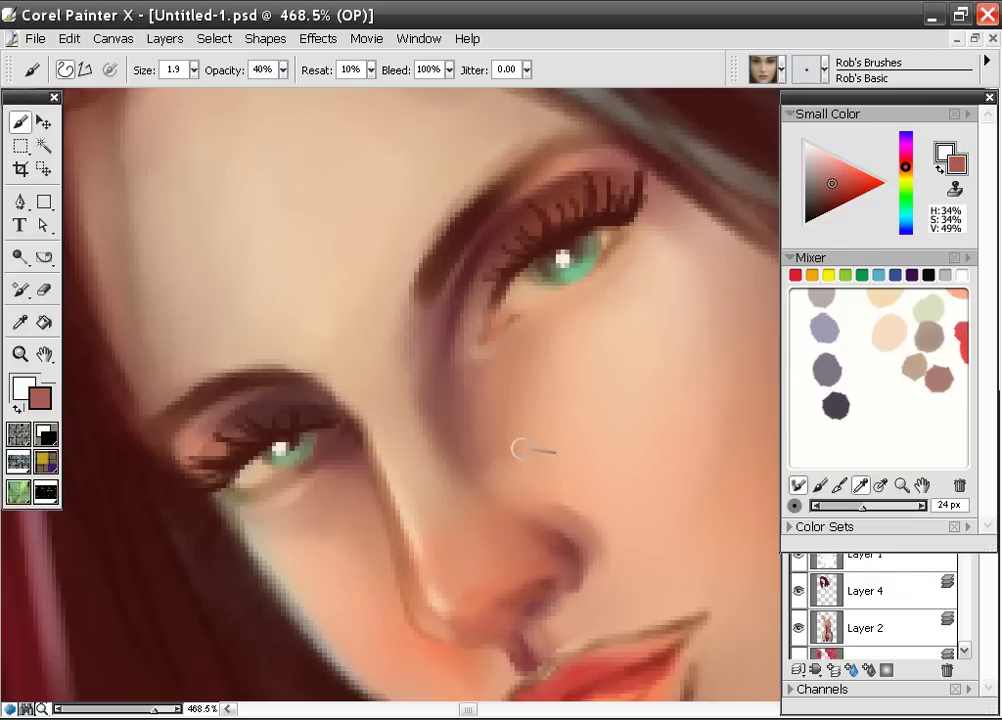
Smooth the cheek edge beside the hair with a sampled reddish skin tone
drag(586, 403, 651, 206)
drag(532, 302, 592, 439)
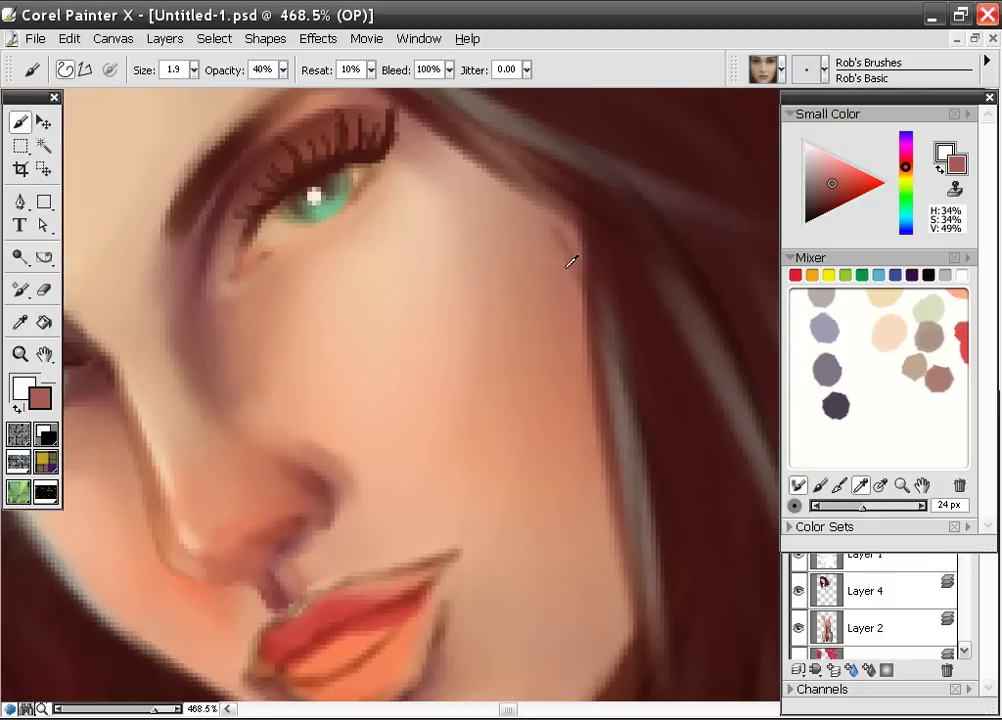
alt+click(560, 239)
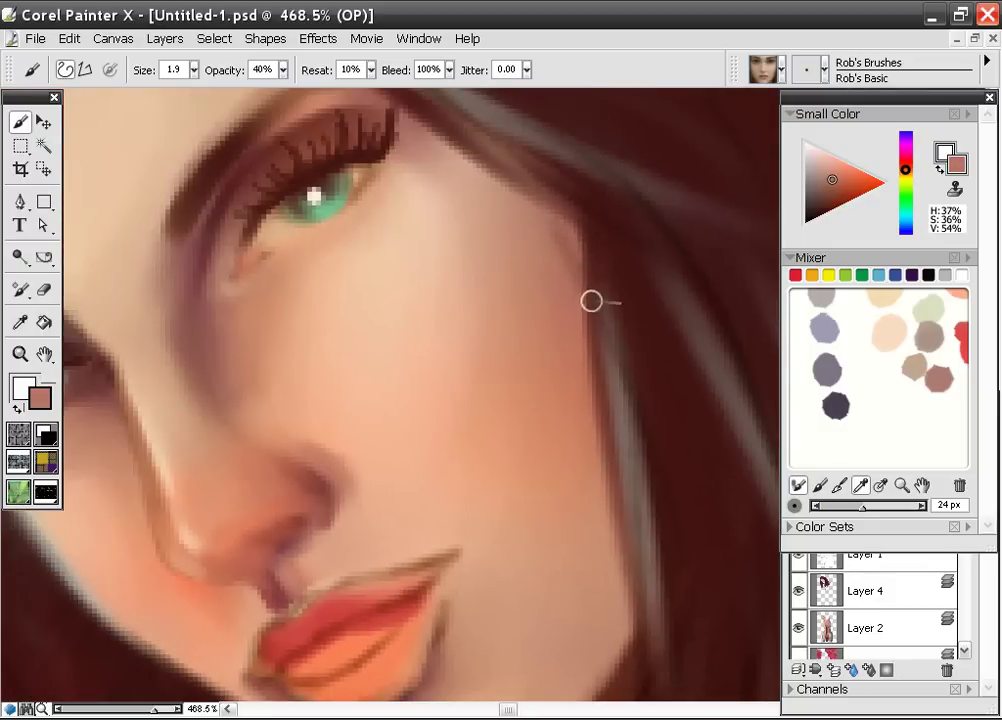
Paint over the upper lip and most of the orange lower lip with the red sampled from the upper lip
drag(524, 421, 594, 234)
alt+click(439, 407)
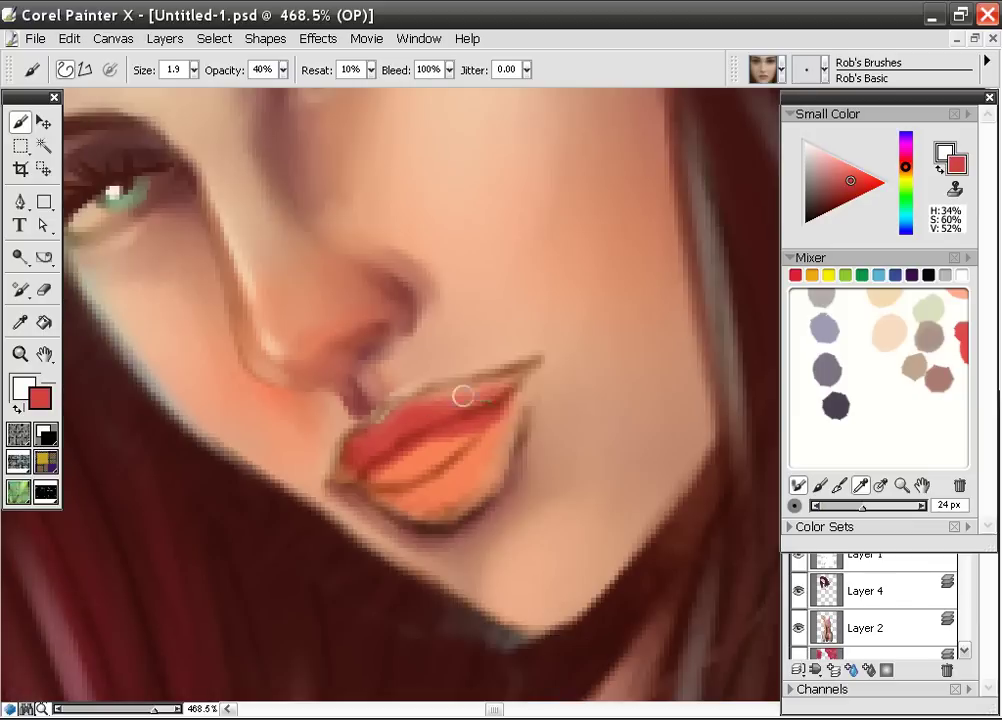
mouse_move(497, 385)
mouse_down()
mouse_move(521, 369)
mouse_move(501, 376)
mouse_up()
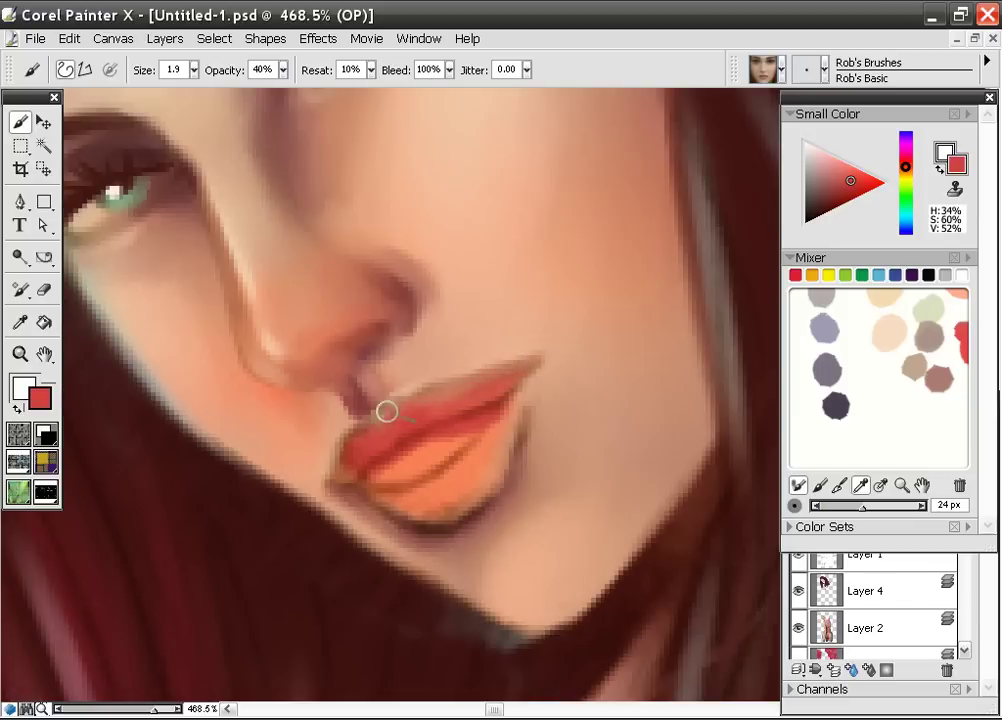
mouse_move(364, 420)
mouse_down()
mouse_move(353, 456)
mouse_move(342, 470)
mouse_move(337, 461)
mouse_move(361, 454)
mouse_move(338, 483)
mouse_up()
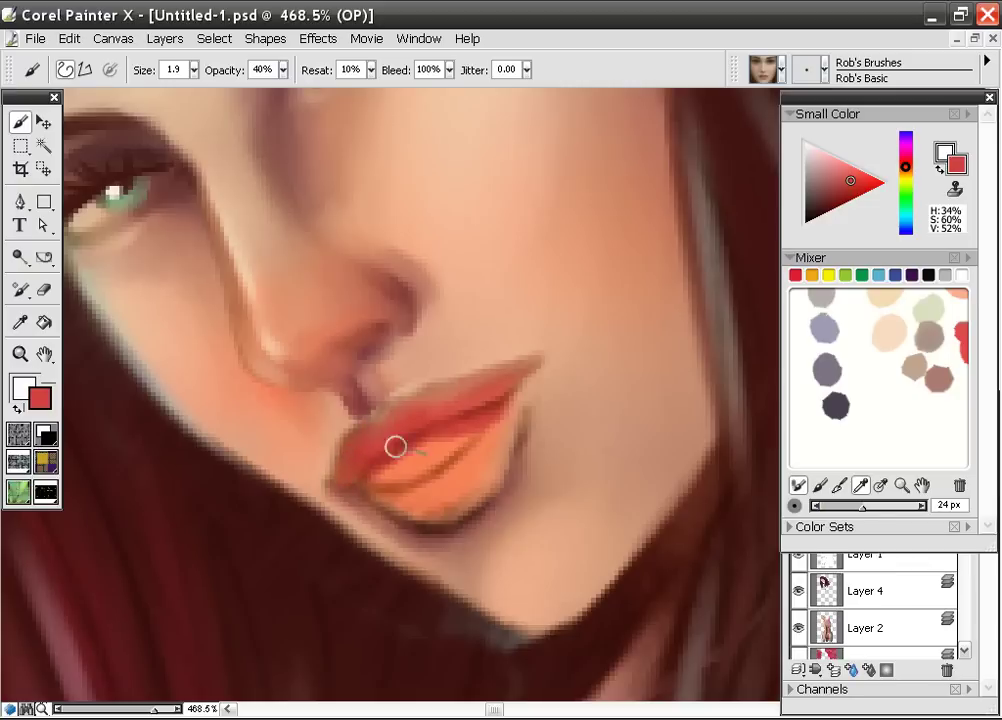
mouse_move(428, 425)
mouse_down()
mouse_move(493, 393)
mouse_move(350, 483)
mouse_move(421, 476)
mouse_move(447, 460)
mouse_move(391, 504)
mouse_move(422, 519)
mouse_move(462, 507)
mouse_move(458, 514)
mouse_move(509, 468)
mouse_move(440, 508)
mouse_move(505, 460)
mouse_move(519, 408)
mouse_move(478, 475)
mouse_up()
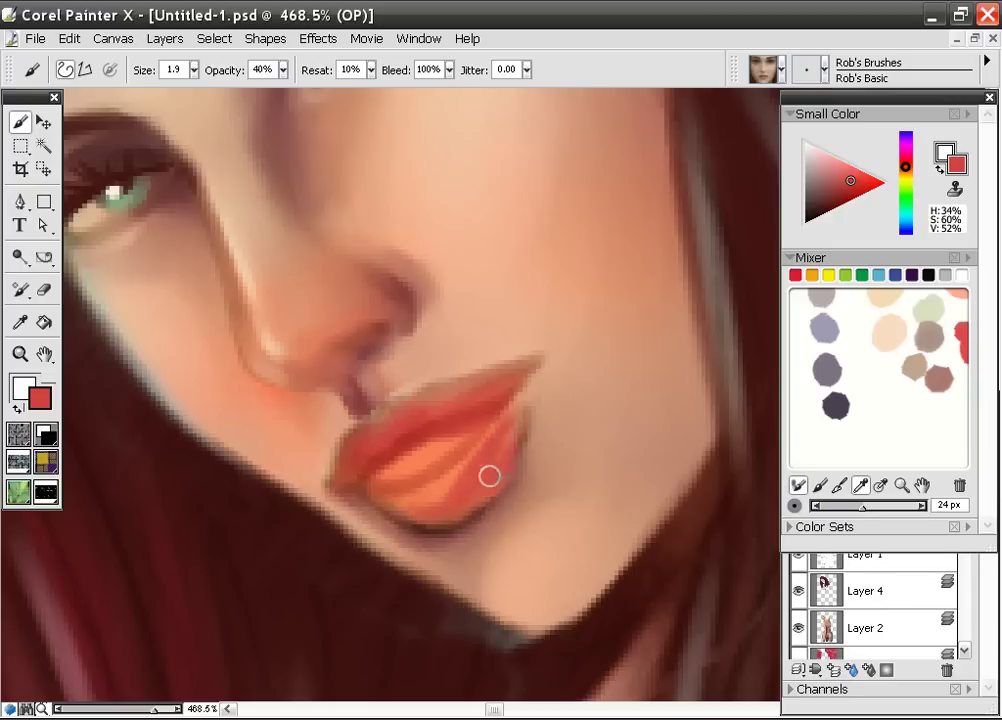
mouse_move(492, 432)
mouse_down()
mouse_move(418, 486)
mouse_move(406, 508)
mouse_move(465, 480)
mouse_move(473, 494)
mouse_move(467, 449)
mouse_up()
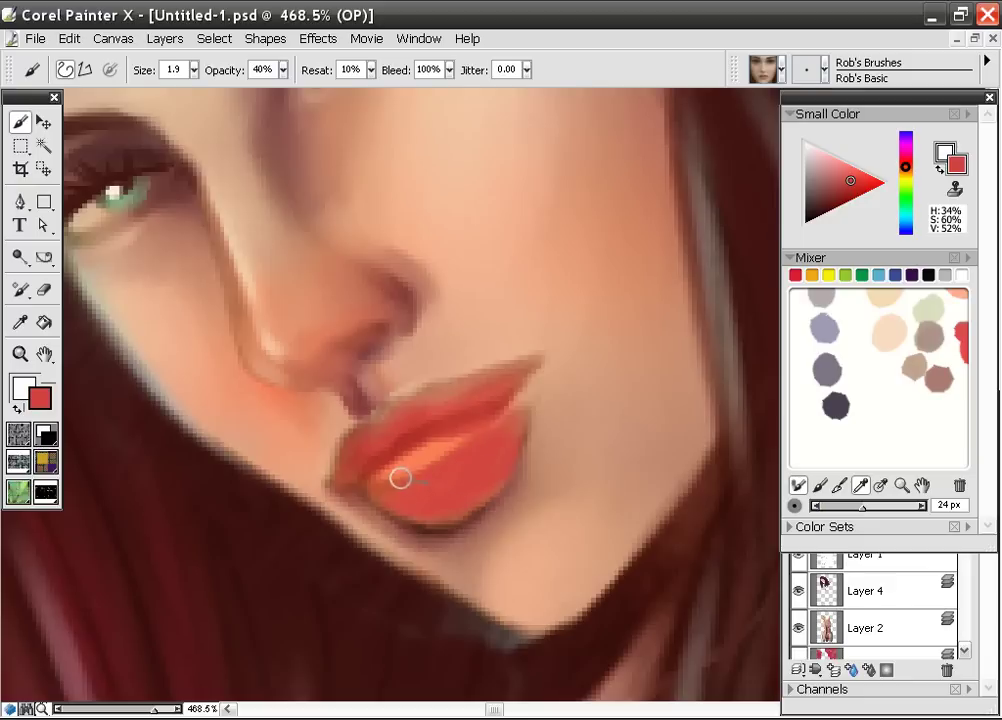
Paint the dark parting line between the lips with a deep brown sampled from the hair
click(819, 485)
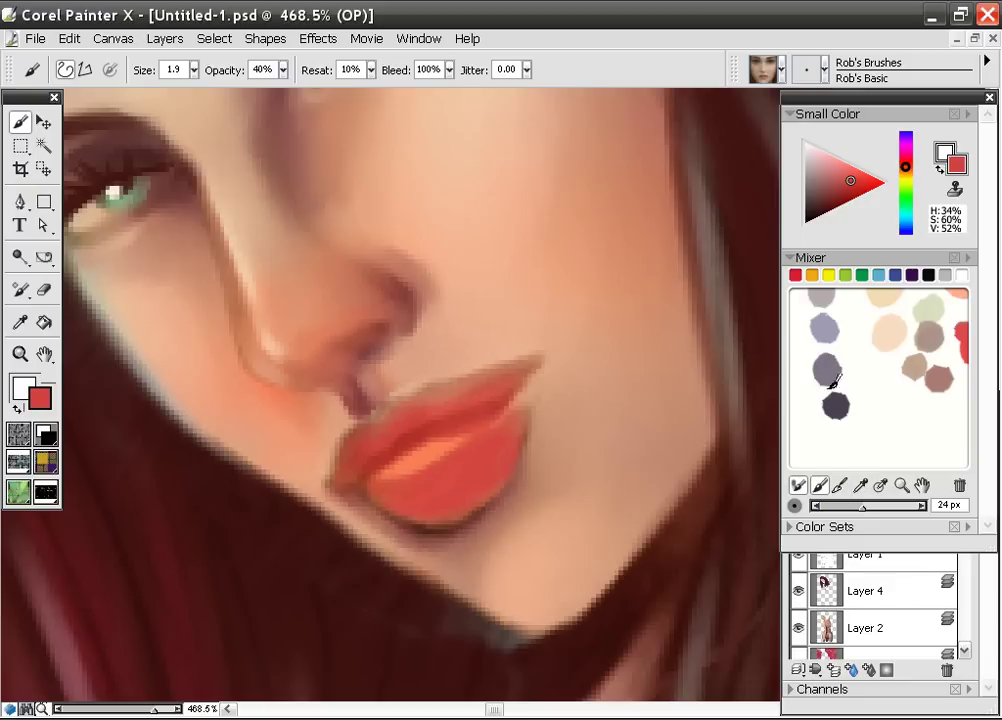
alt+click(351, 584)
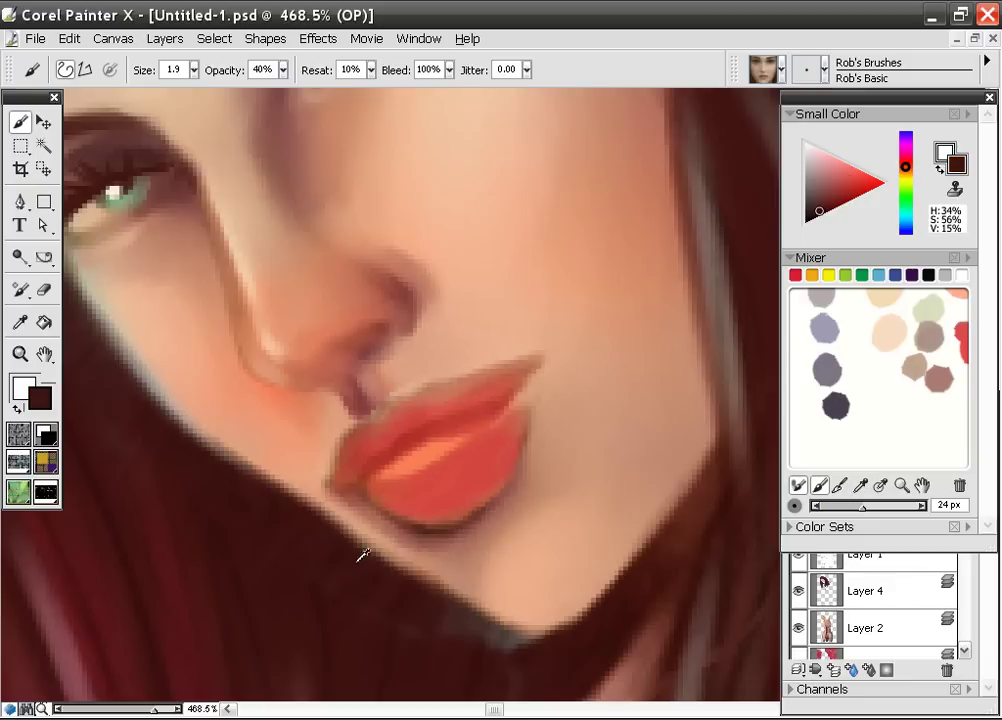
mouse_move(528, 376)
mouse_down()
mouse_move(496, 423)
mouse_move(436, 435)
mouse_move(367, 486)
mouse_move(333, 484)
mouse_move(363, 490)
mouse_move(384, 464)
mouse_move(460, 429)
mouse_move(379, 478)
mouse_move(483, 422)
mouse_move(388, 457)
mouse_up()
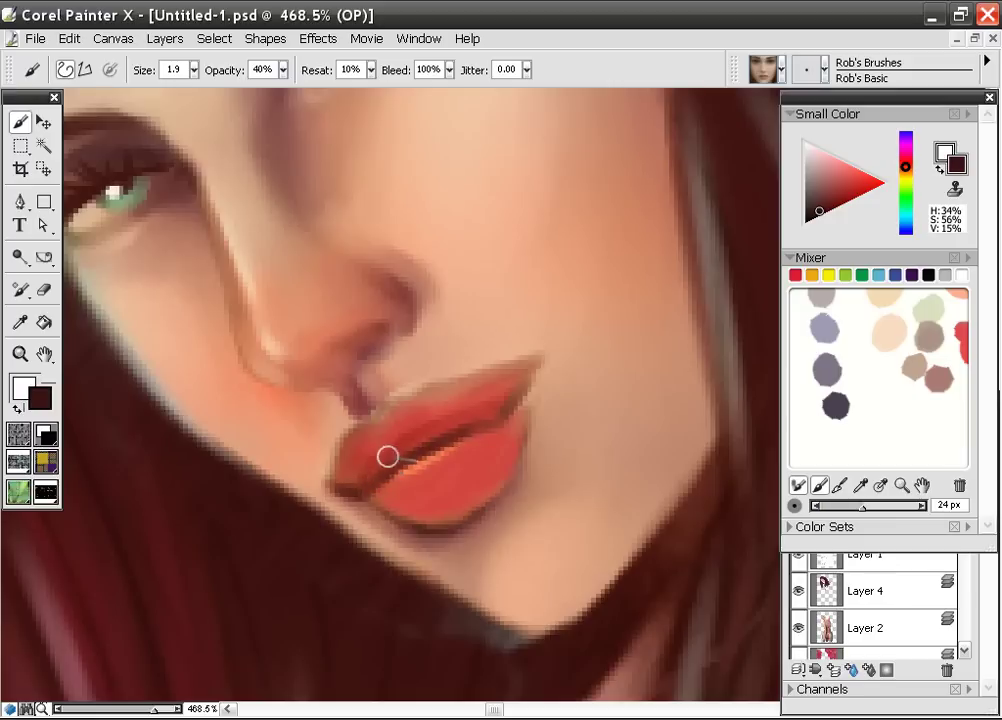
Reshape the upper lip's contour with sampled peach and red tones, adding a light pink at H 35%, S 58%, V 78% along its rim
alt+click(327, 424)
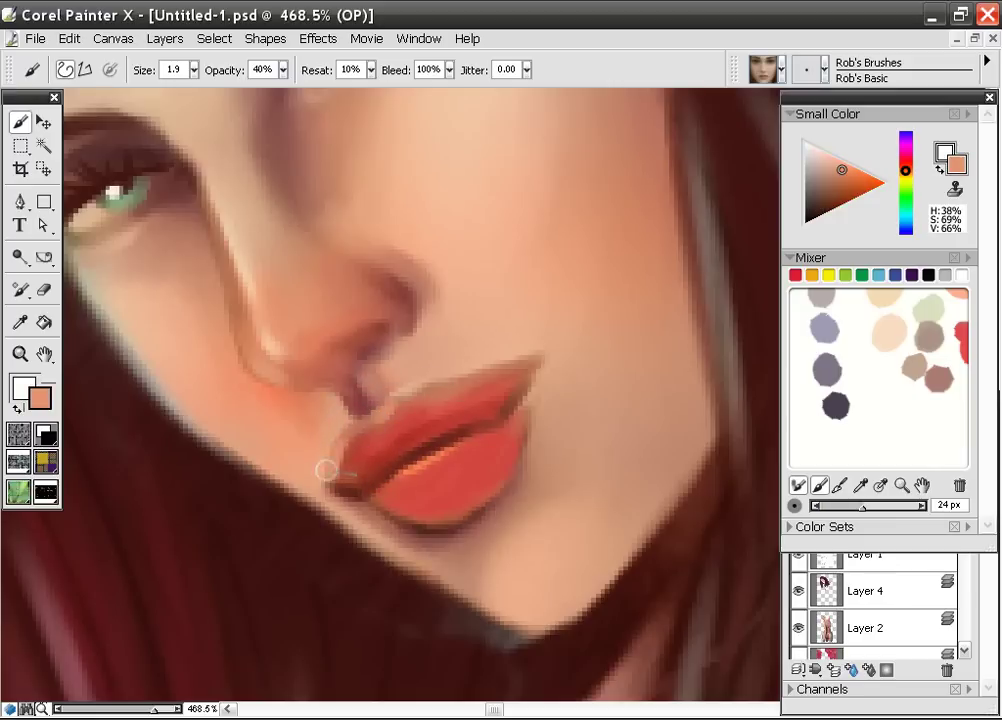
alt+click(358, 437)
mouse_move(334, 456)
mouse_down()
mouse_move(398, 407)
mouse_move(492, 360)
mouse_up()
alt+click(405, 381)
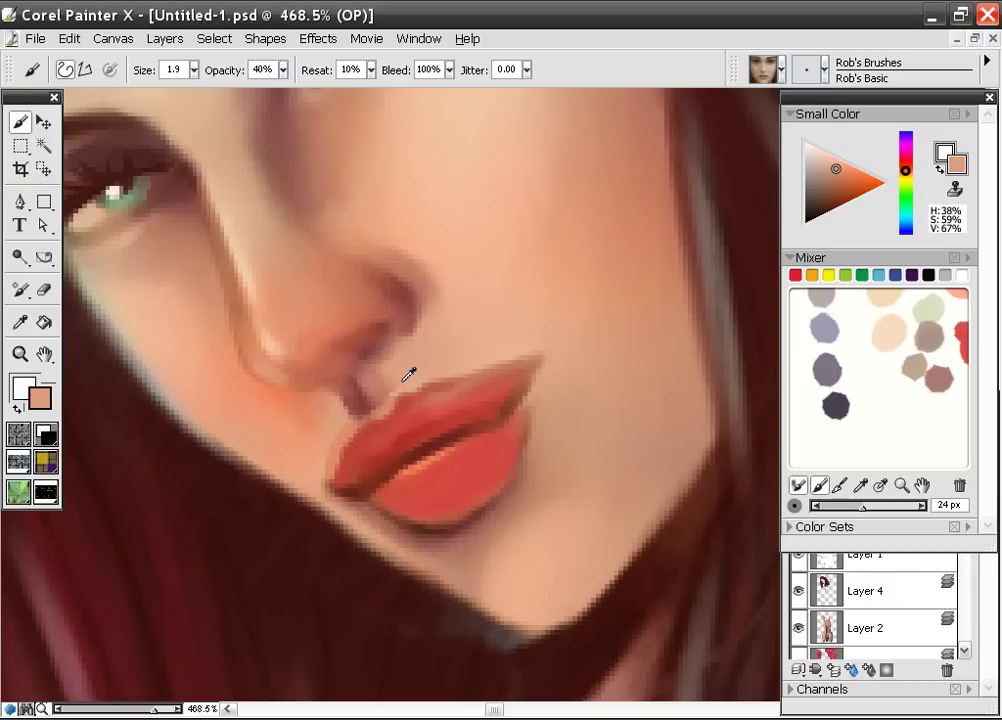
alt+click(510, 374)
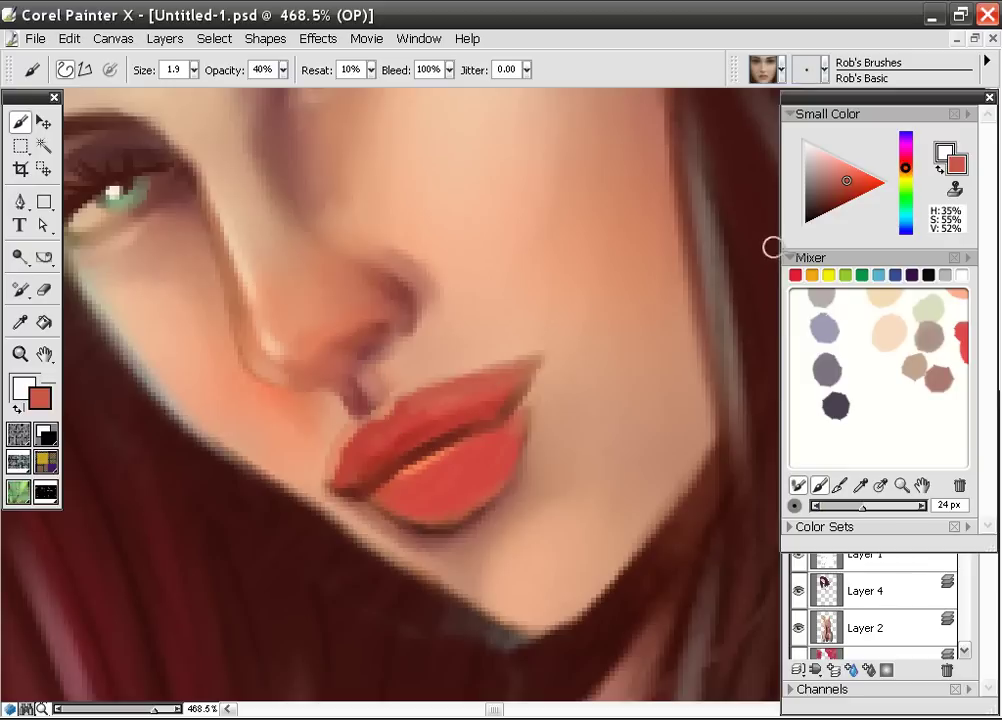
click(828, 159)
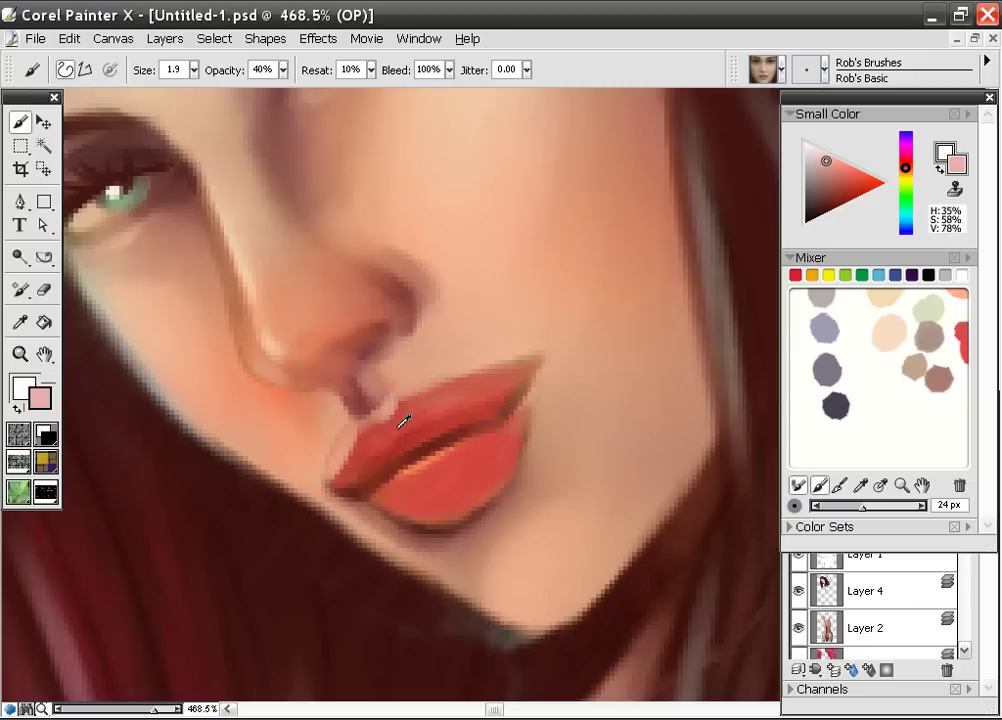
alt+click(336, 425)
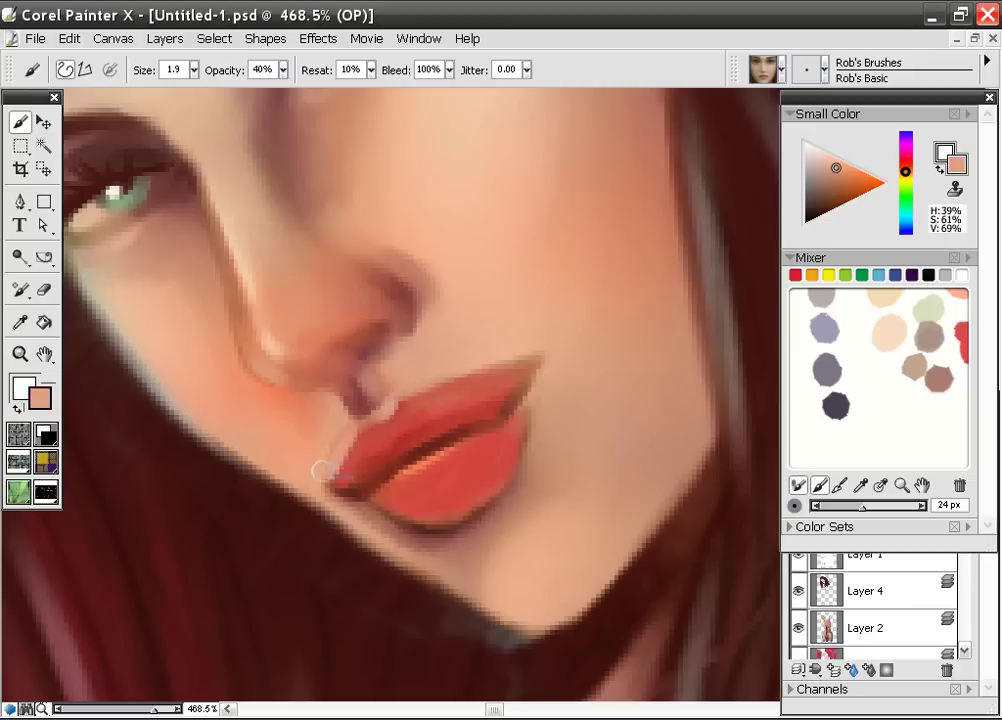
Shade the upper lip and mouth corners with a dark red at H 35%, S 58%, V 25%
alt+click(358, 459)
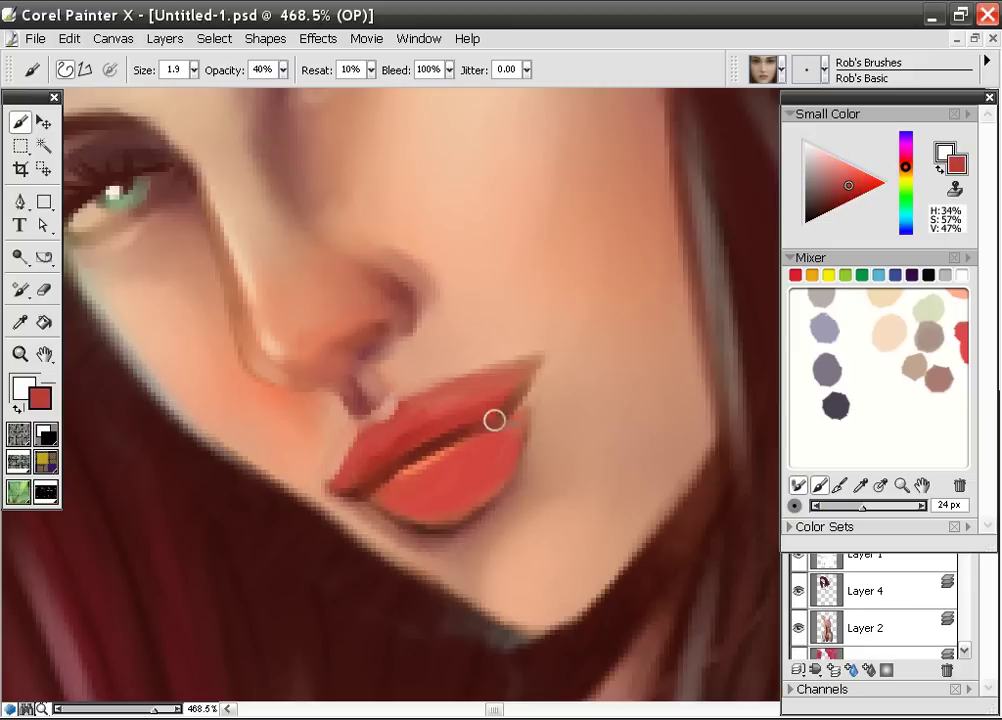
drag(406, 450, 338, 481)
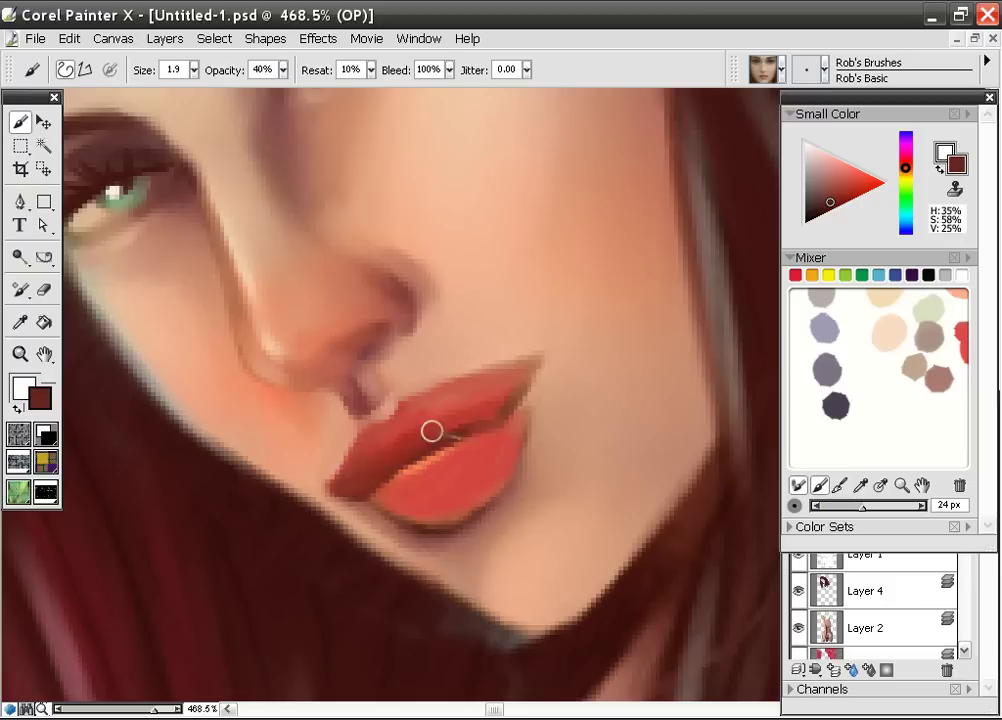
mouse_move(471, 423)
mouse_down()
mouse_move(531, 363)
mouse_move(503, 389)
mouse_move(472, 381)
mouse_move(528, 365)
mouse_move(457, 388)
mouse_move(481, 408)
mouse_move(511, 378)
mouse_move(457, 395)
mouse_move(444, 420)
mouse_move(436, 402)
mouse_move(459, 430)
mouse_move(476, 404)
mouse_move(443, 401)
mouse_move(480, 383)
mouse_move(419, 403)
mouse_move(469, 413)
mouse_move(510, 371)
mouse_move(504, 435)
mouse_move(529, 374)
mouse_move(493, 442)
mouse_move(465, 447)
mouse_move(489, 417)
mouse_move(455, 460)
mouse_move(466, 452)
mouse_move(405, 476)
mouse_move(455, 467)
mouse_move(475, 435)
mouse_move(418, 474)
mouse_up()
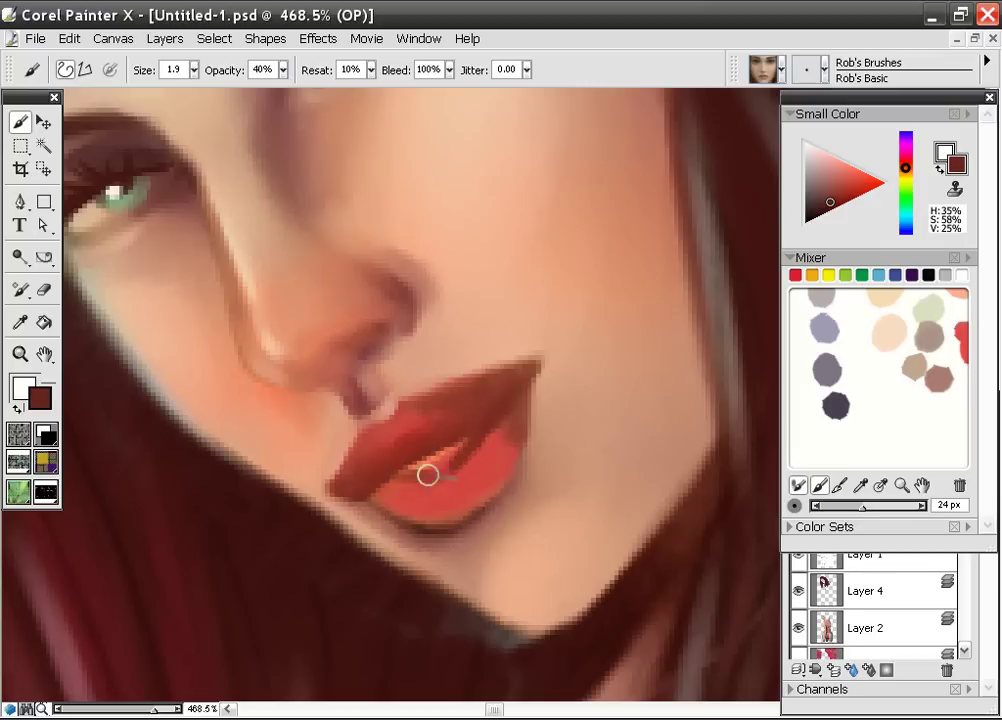
Paint teeth between the lips with the off-white sampled from the eye, and edge them with the upper lip's dark red
alt+click(100, 212)
mouse_move(447, 449)
mouse_down()
mouse_move(415, 465)
mouse_move(461, 437)
mouse_move(426, 458)
mouse_move(441, 451)
mouse_move(430, 471)
mouse_move(452, 461)
mouse_move(474, 431)
mouse_move(442, 439)
mouse_move(479, 425)
mouse_move(381, 476)
mouse_move(478, 441)
mouse_move(396, 481)
mouse_move(453, 471)
mouse_move(423, 482)
mouse_move(412, 454)
mouse_up()
alt+click(482, 403)
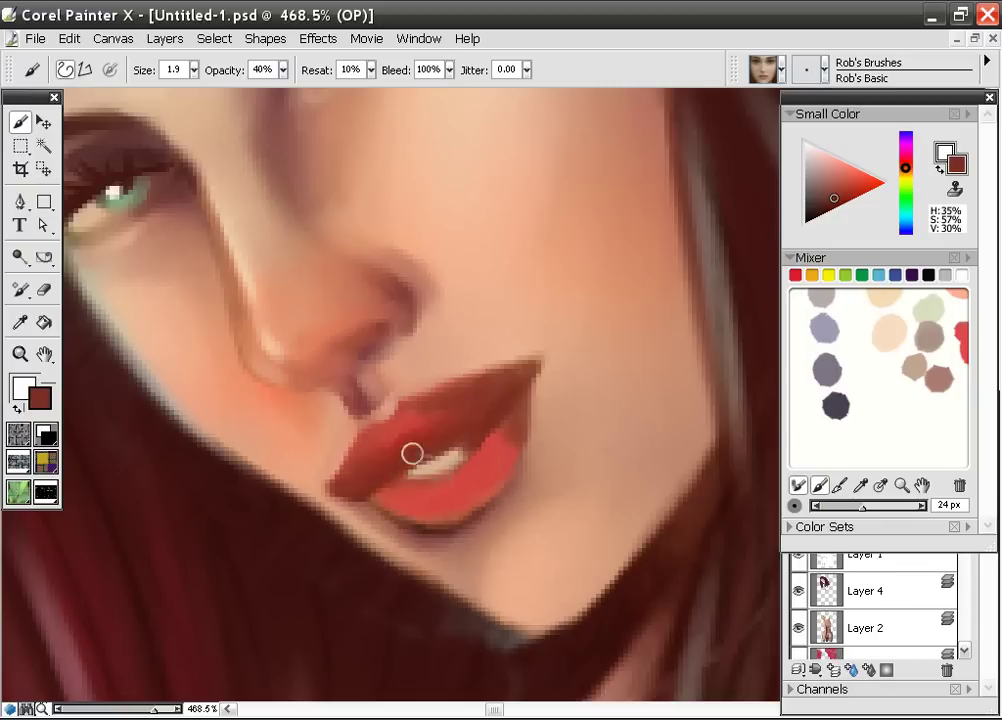
Refine the lower lip and inner lip edges with sampled reds, and extend the teeth toward the near mouth corner with sampled beige
alt+click(507, 437)
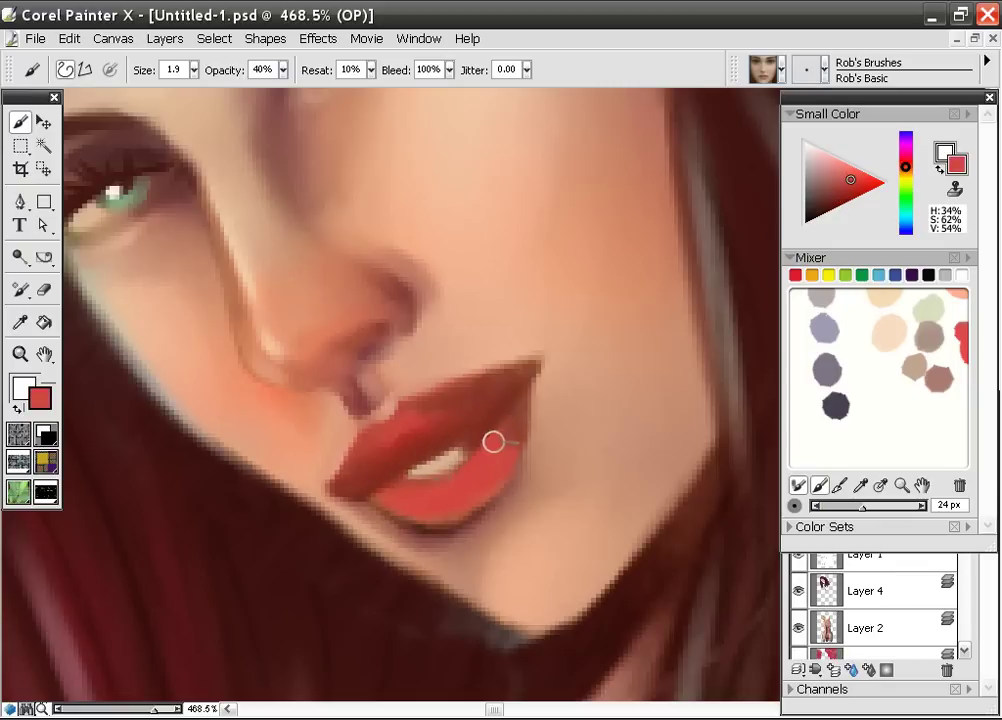
alt+click(516, 389)
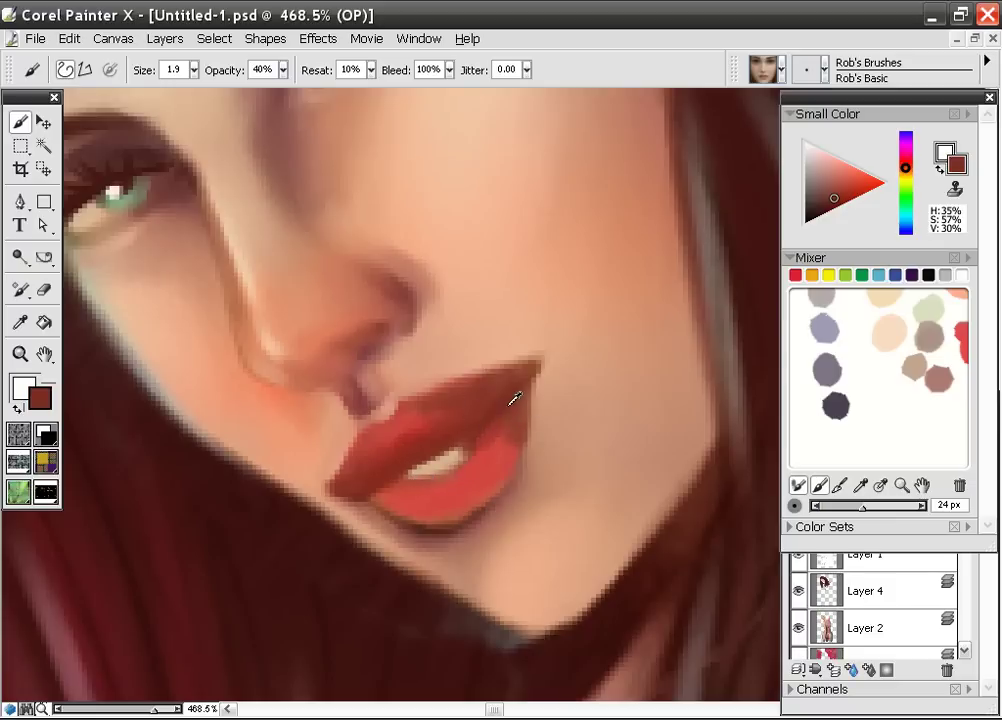
mouse_move(485, 425)
mouse_down()
mouse_move(517, 377)
mouse_move(470, 431)
mouse_move(483, 420)
mouse_move(358, 494)
mouse_up()
alt+click(447, 461)
mouse_move(447, 458)
mouse_down()
mouse_move(415, 467)
mouse_move(484, 416)
mouse_move(440, 455)
mouse_up()
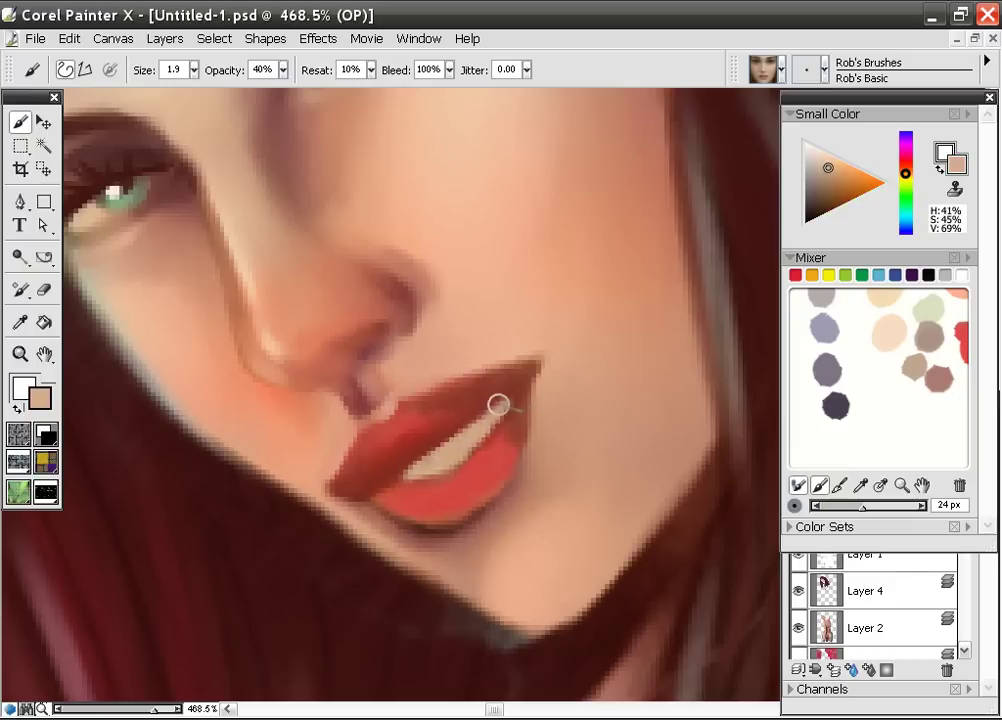
Narrow the teeth with sampled lower-lip red, and darken the lower lip's inner edge and outer rim with sampled dark reds
alt+click(521, 380)
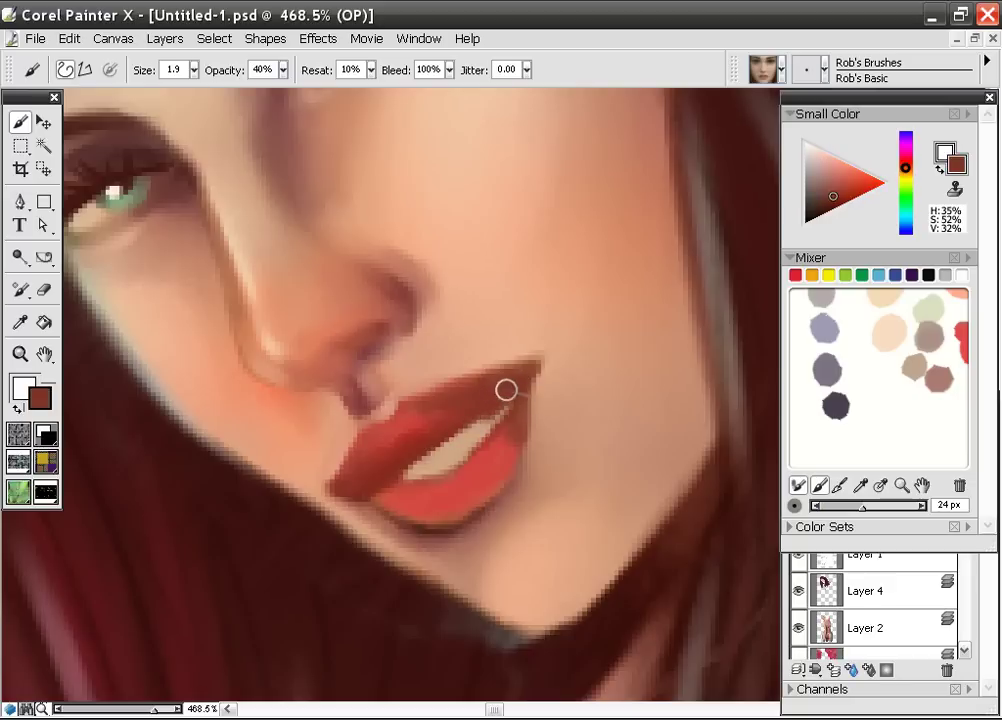
alt+click(509, 414)
drag(509, 414, 432, 470)
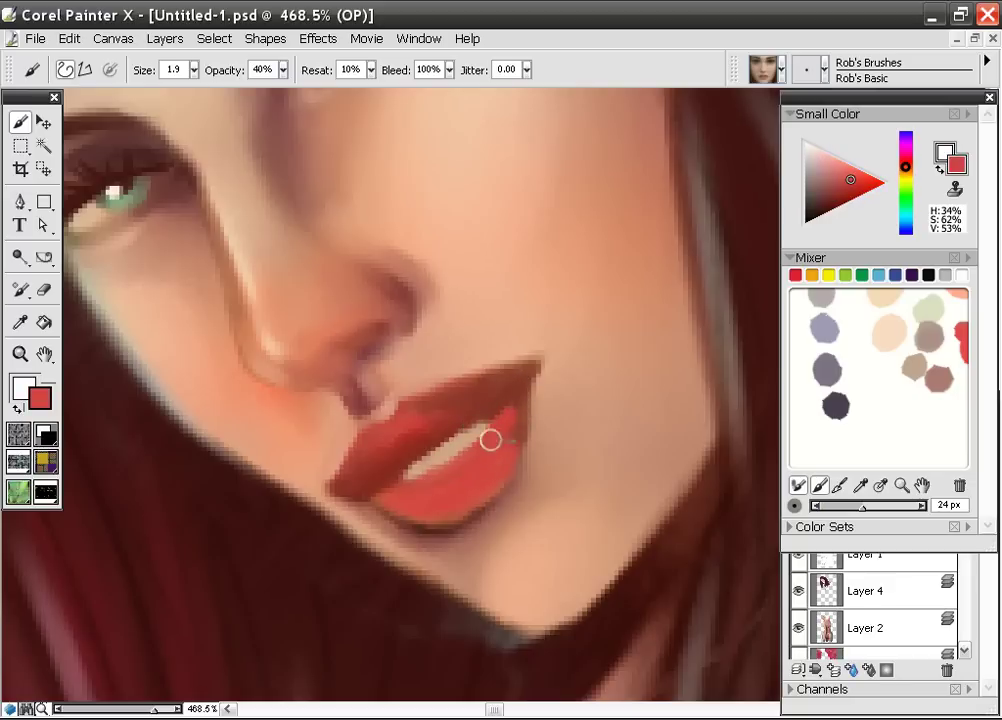
alt+click(514, 387)
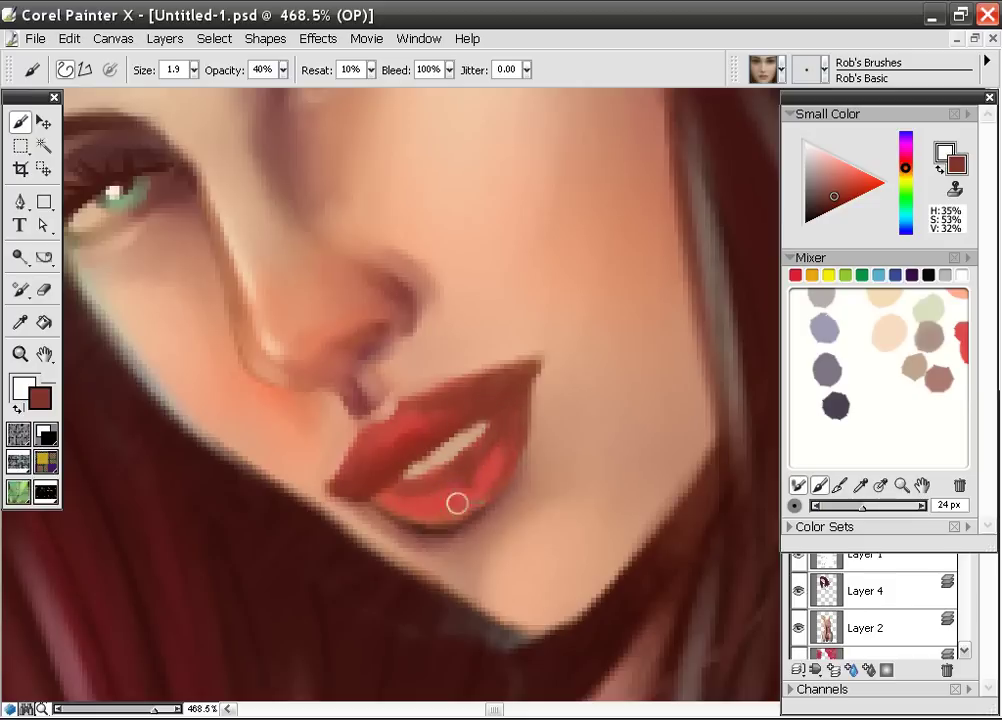
alt+click(525, 420)
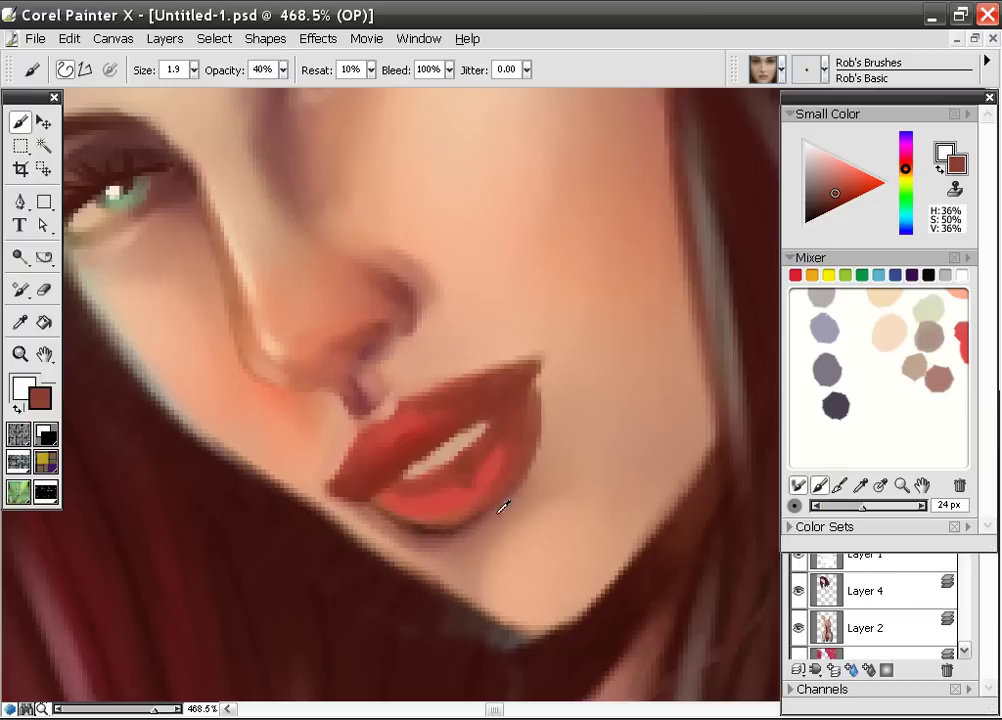
alt+click(440, 520)
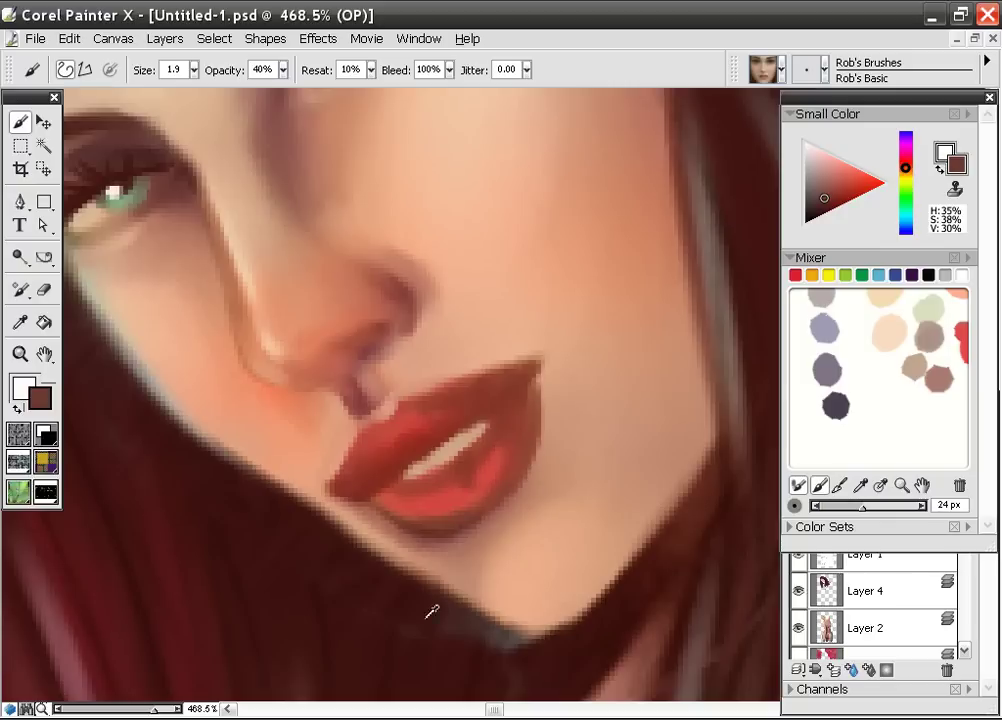
Deepen the near mouth corner with the hair's dark brown, and blend the upper and lower lips with sampled reds
alt+click(434, 602)
mouse_move(497, 406)
mouse_down()
mouse_move(527, 375)
mouse_move(517, 460)
mouse_move(467, 514)
mouse_move(526, 389)
mouse_move(501, 415)
mouse_move(506, 397)
mouse_move(453, 431)
mouse_up()
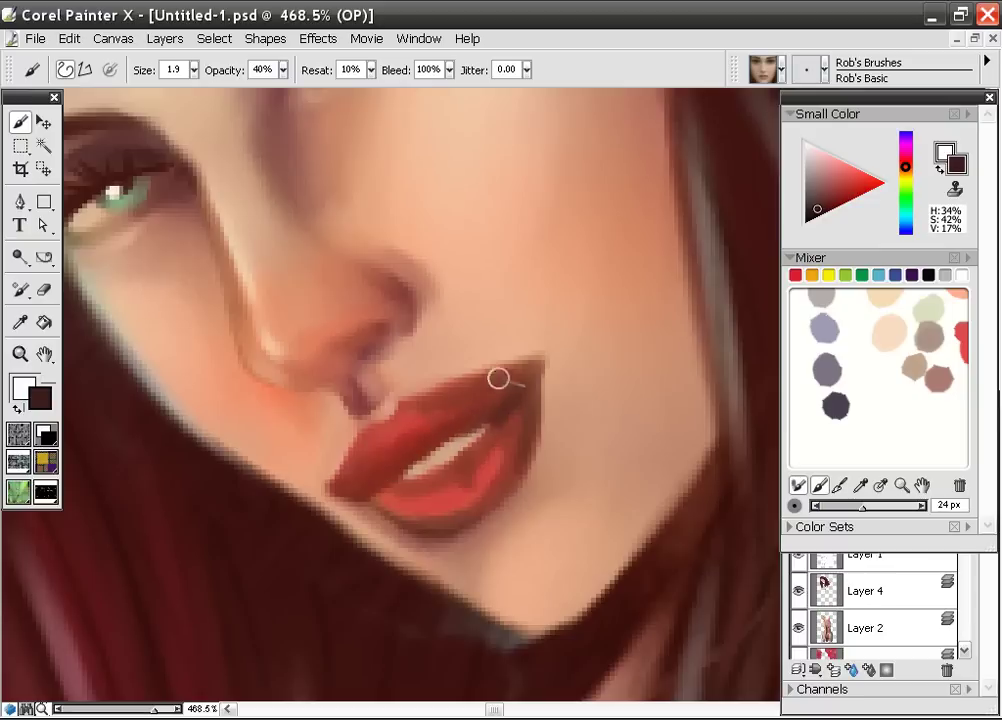
alt+click(464, 389)
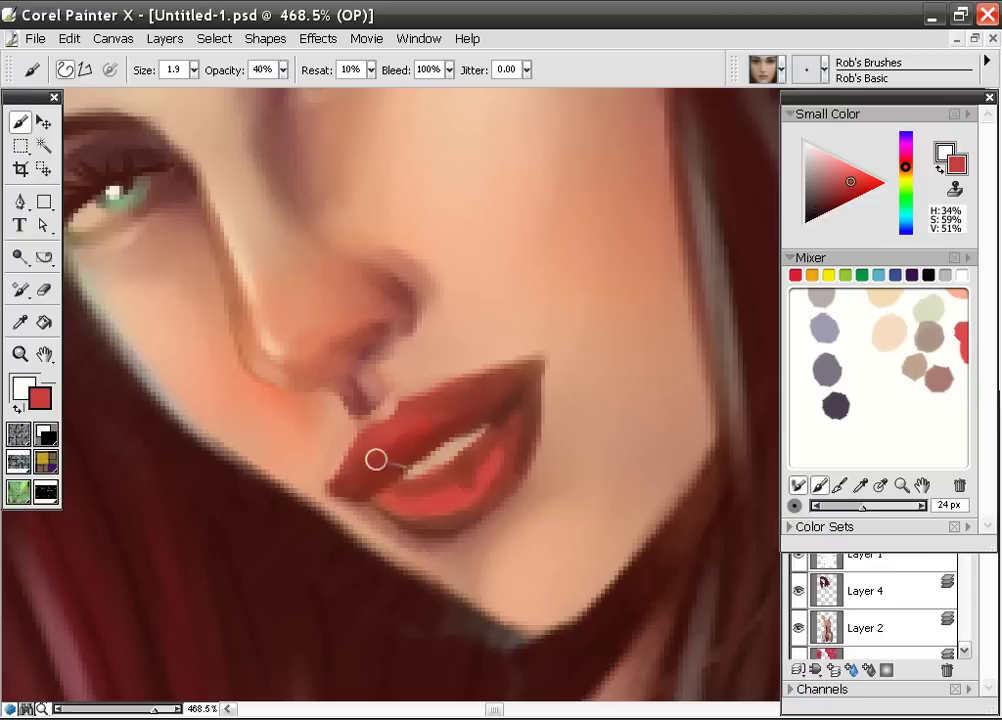
mouse_move(366, 473)
mouse_down()
mouse_move(461, 404)
mouse_move(464, 417)
mouse_move(370, 476)
mouse_move(355, 473)
mouse_move(377, 442)
mouse_up()
alt+click(425, 416)
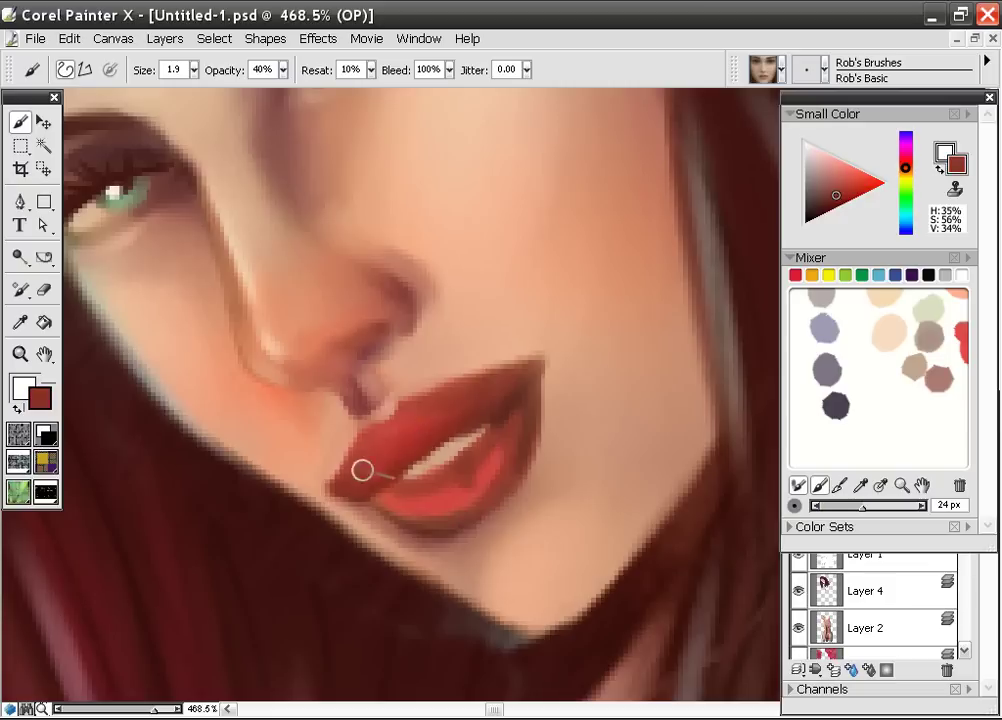
alt+click(448, 484)
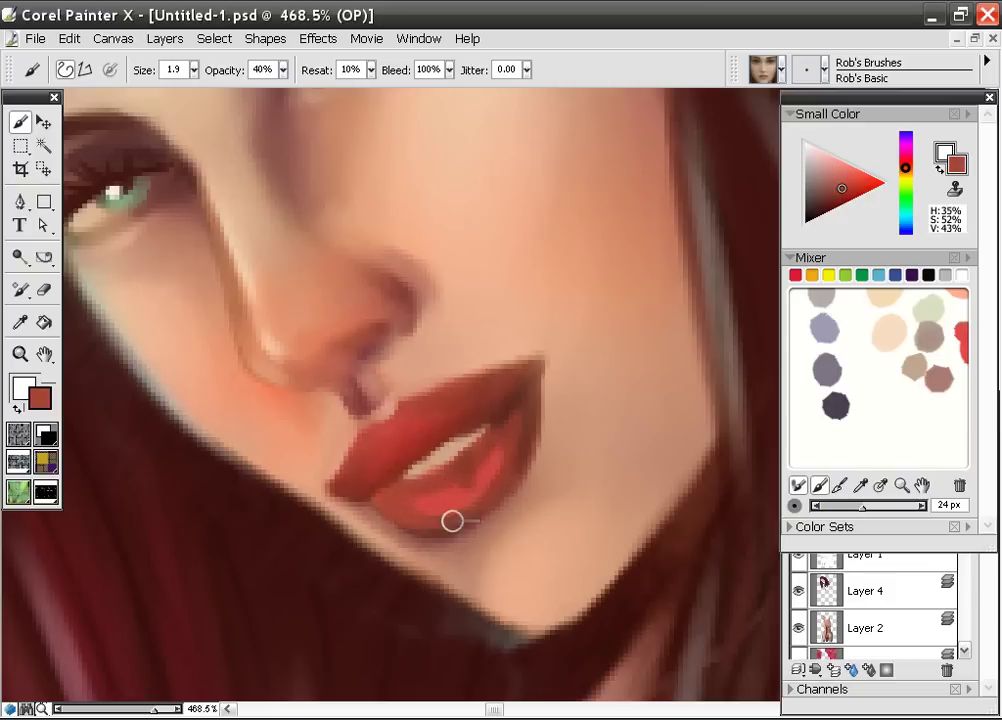
Shade the lip opening and paint creases across the lower lip with a dark red at H 35%, S 48%, V 25%
alt+click(520, 406)
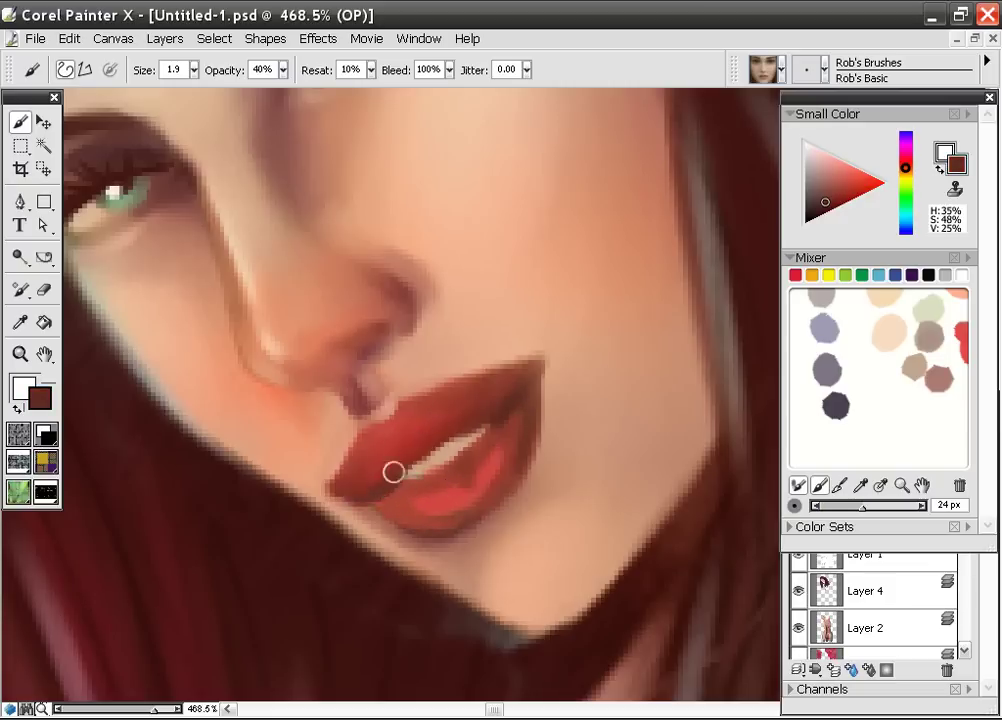
drag(431, 442, 408, 478)
mouse_move(412, 523)
mouse_down()
mouse_move(406, 492)
mouse_move(460, 463)
mouse_up()
mouse_move(399, 497)
mouse_down()
mouse_move(419, 526)
mouse_move(442, 519)
mouse_move(454, 473)
mouse_move(504, 472)
mouse_move(508, 427)
mouse_up()
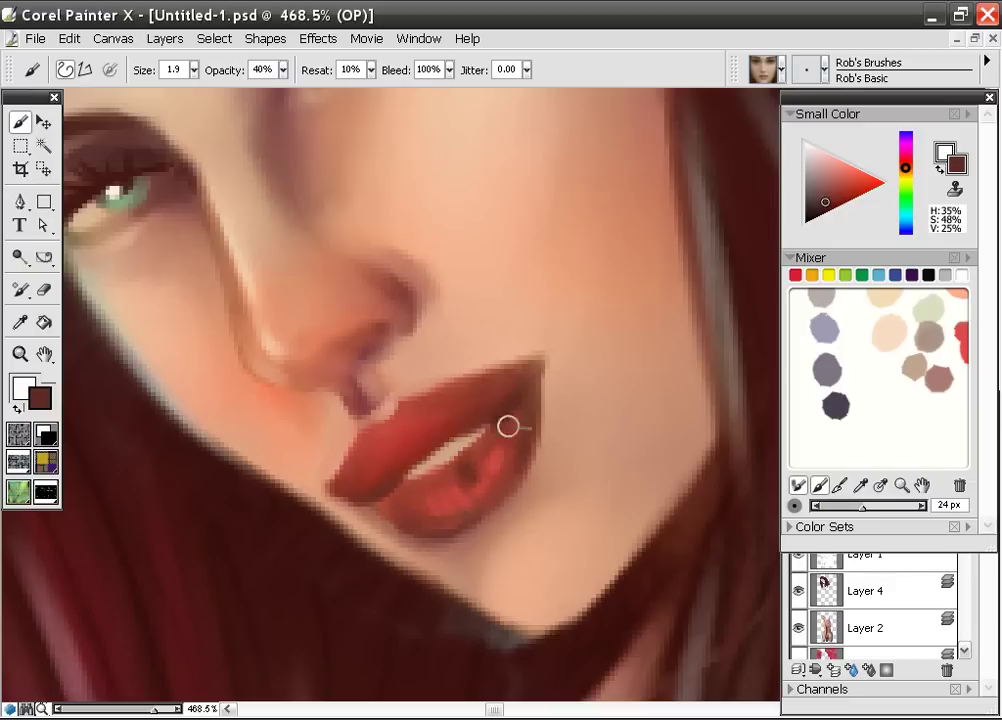
Add soft highlights to both lips with the peach skin tone sampled from the cheek
alt+click(456, 498)
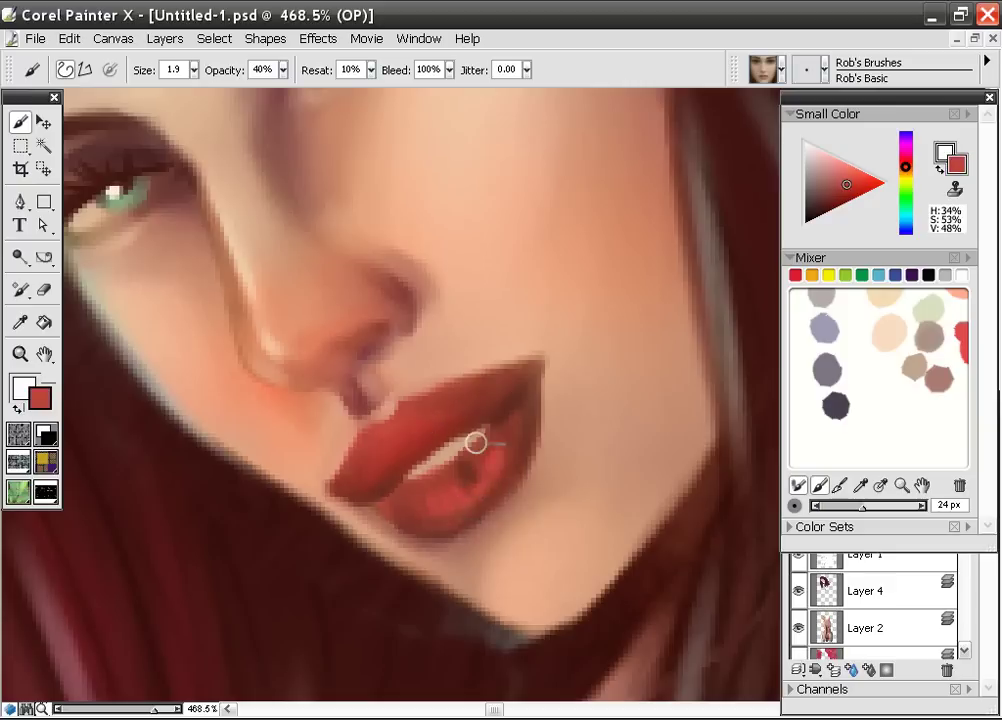
alt+click(483, 213)
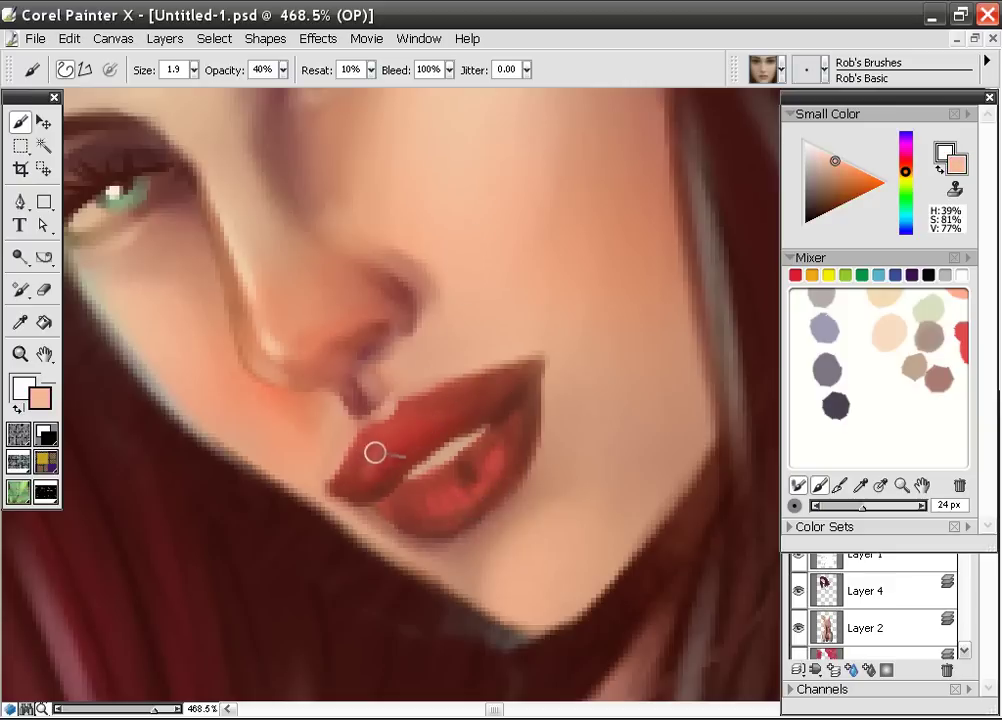
drag(364, 466, 376, 480)
mouse_move(470, 498)
mouse_down()
mouse_move(412, 509)
mouse_move(405, 500)
mouse_move(468, 487)
mouse_move(510, 430)
mouse_move(501, 465)
mouse_move(474, 466)
mouse_move(487, 455)
mouse_move(460, 484)
mouse_up()
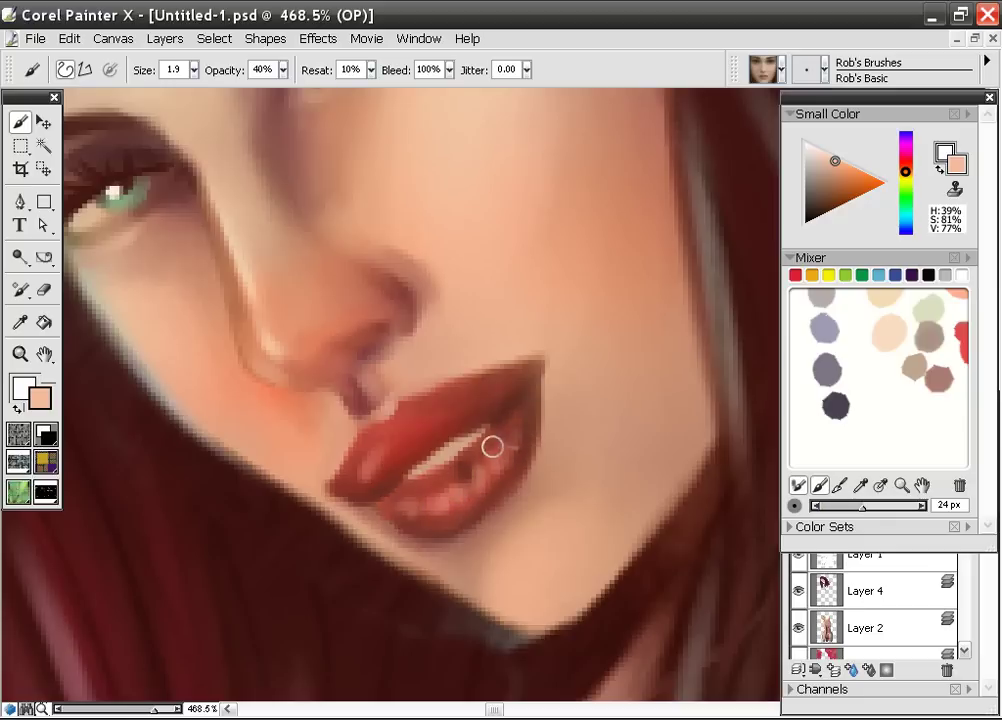
Review the painting at reduced size, and check the elapsed recording time in Camtasia Recorder
scroll(471, 412, down, 9)
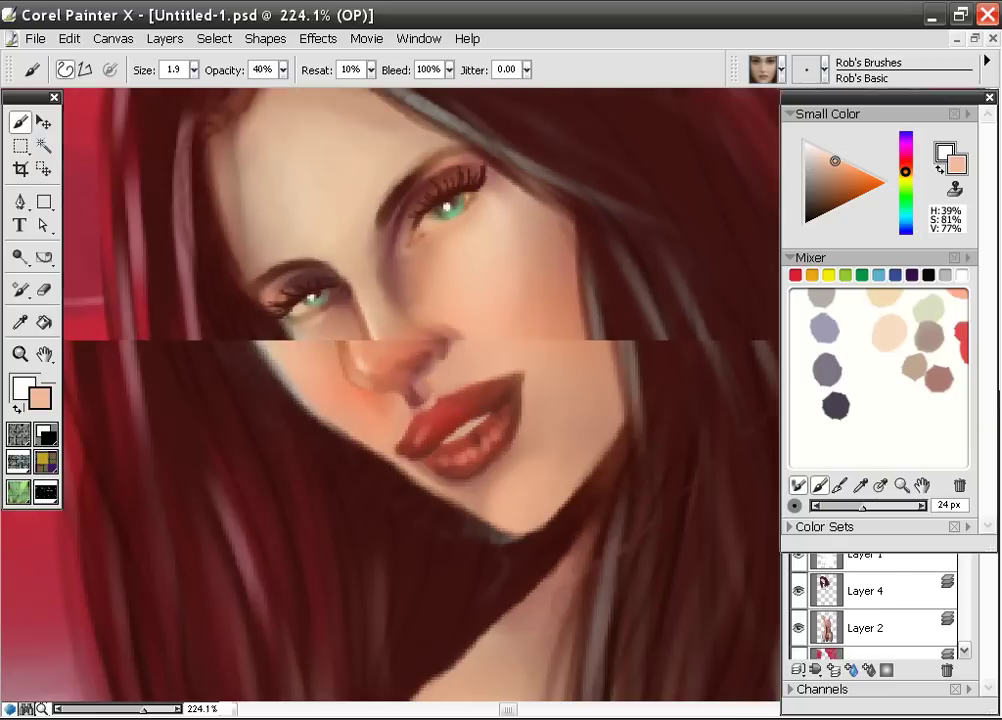
scroll(472, 399, down, 2)
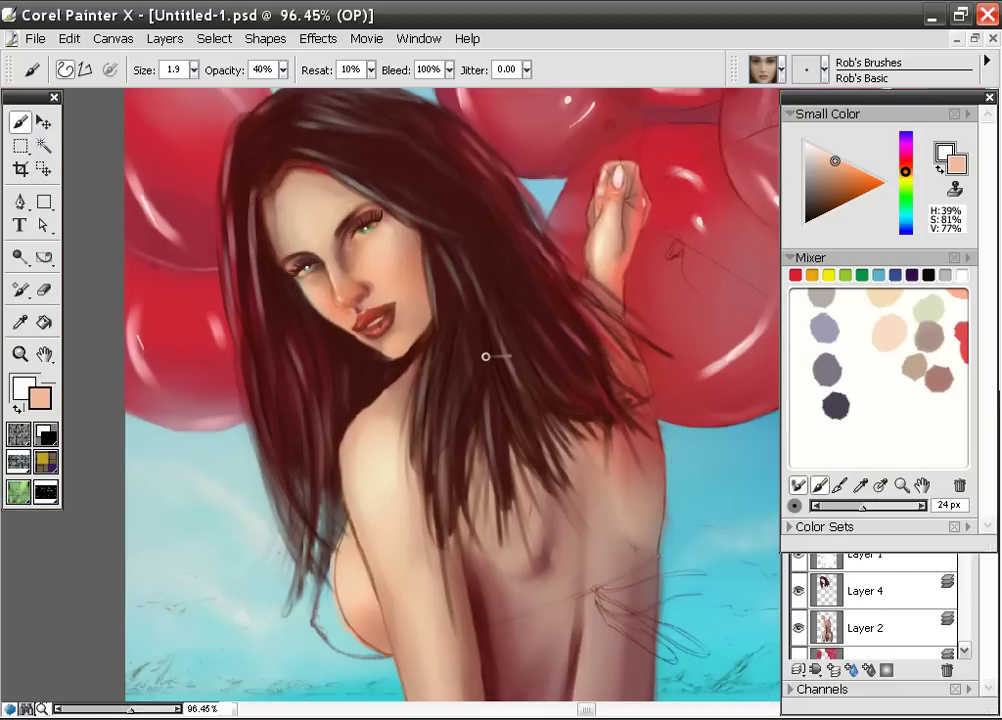
scroll(488, 353, down, 3)
drag(540, 423, 475, 345)
scroll(500, 386, up, 1)
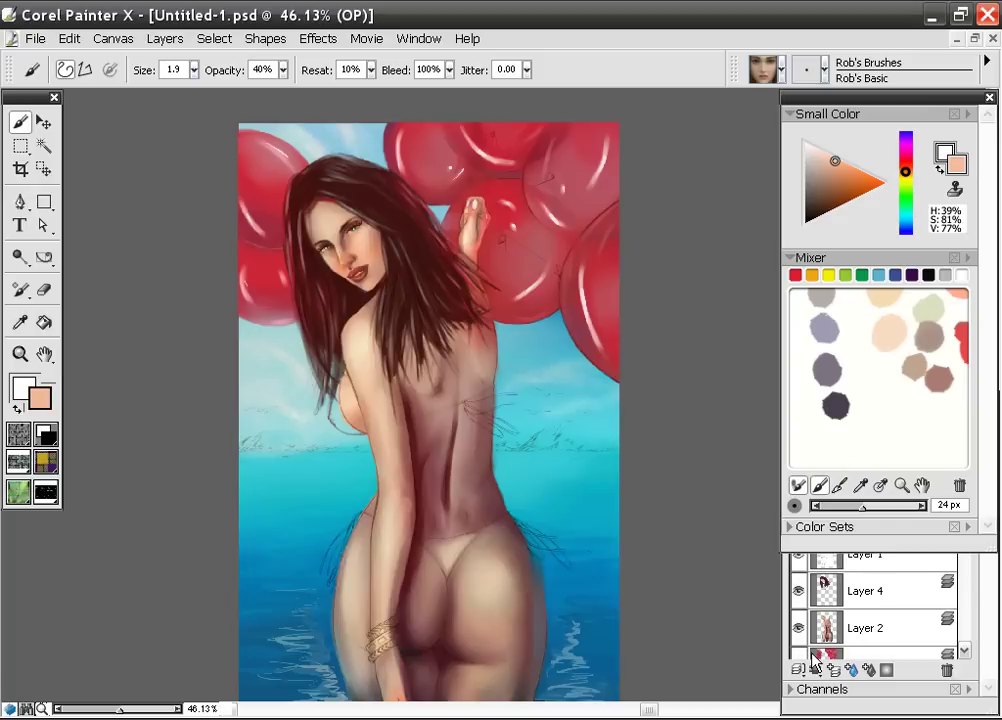
click(935, 719)
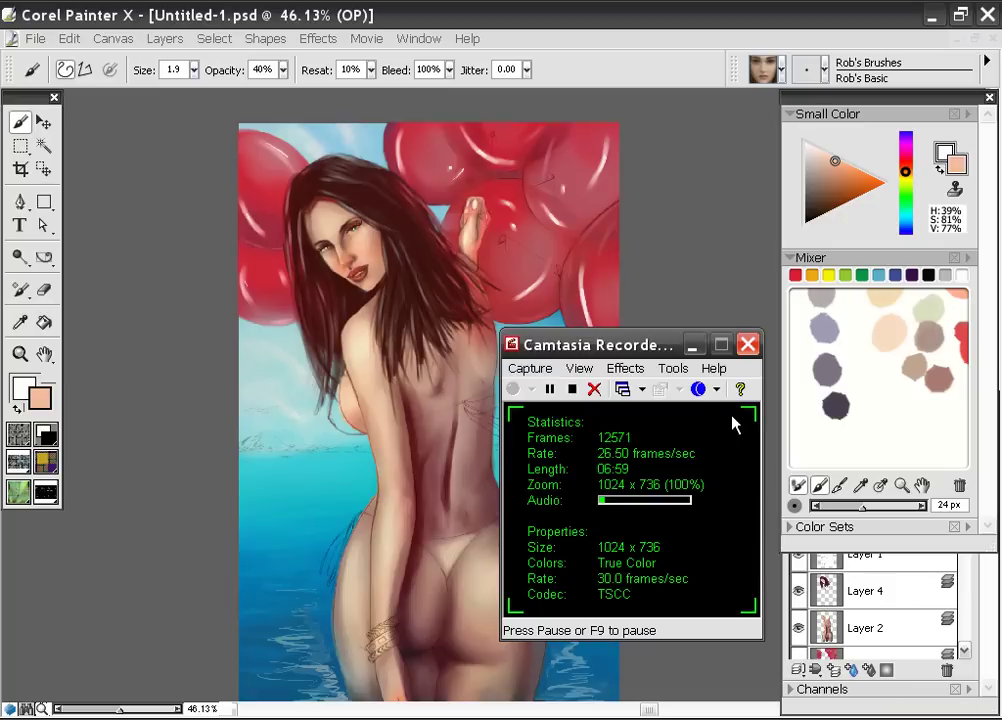
click(694, 345)
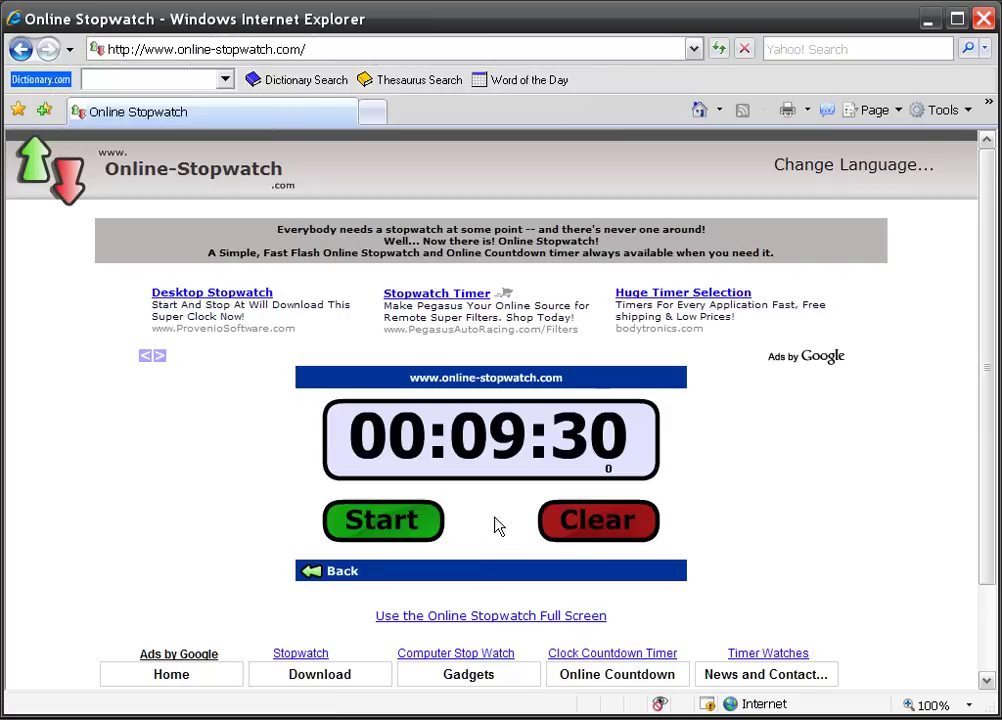
Set a new 2 minute 30 second countdown on the Online Stopwatch page and start it
click(328, 568)
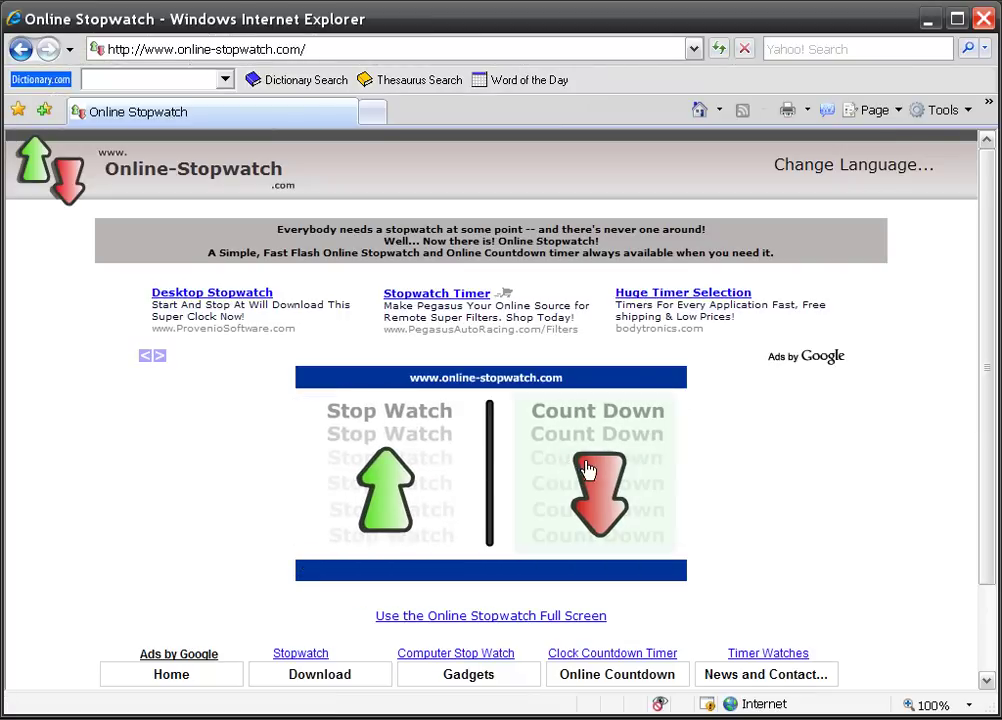
click(568, 515)
click(427, 540)
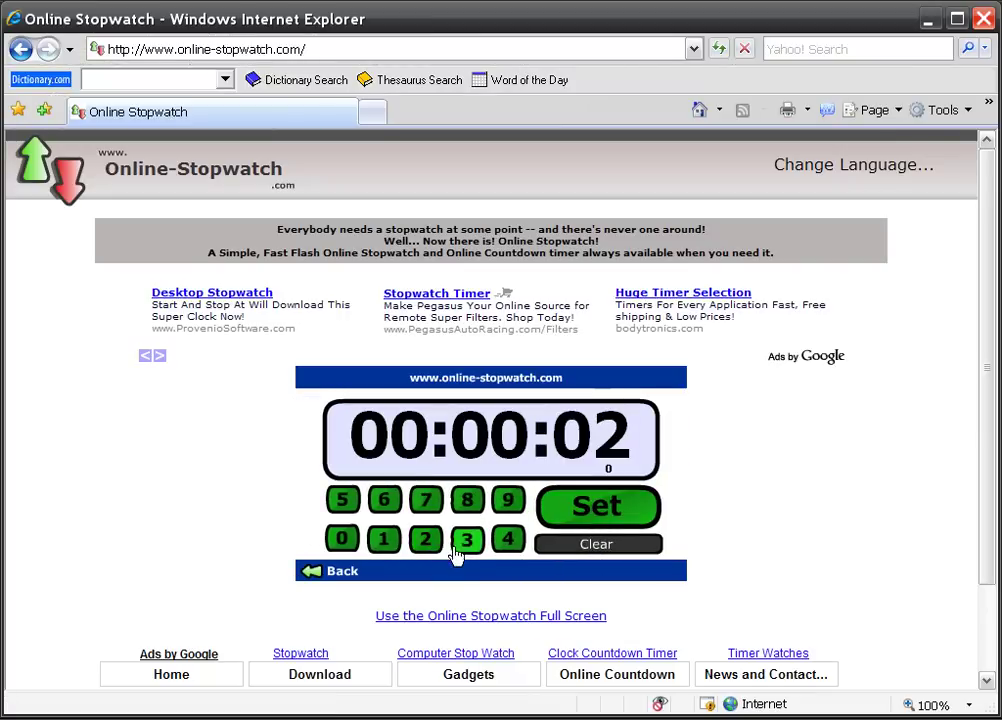
click(465, 539)
click(345, 540)
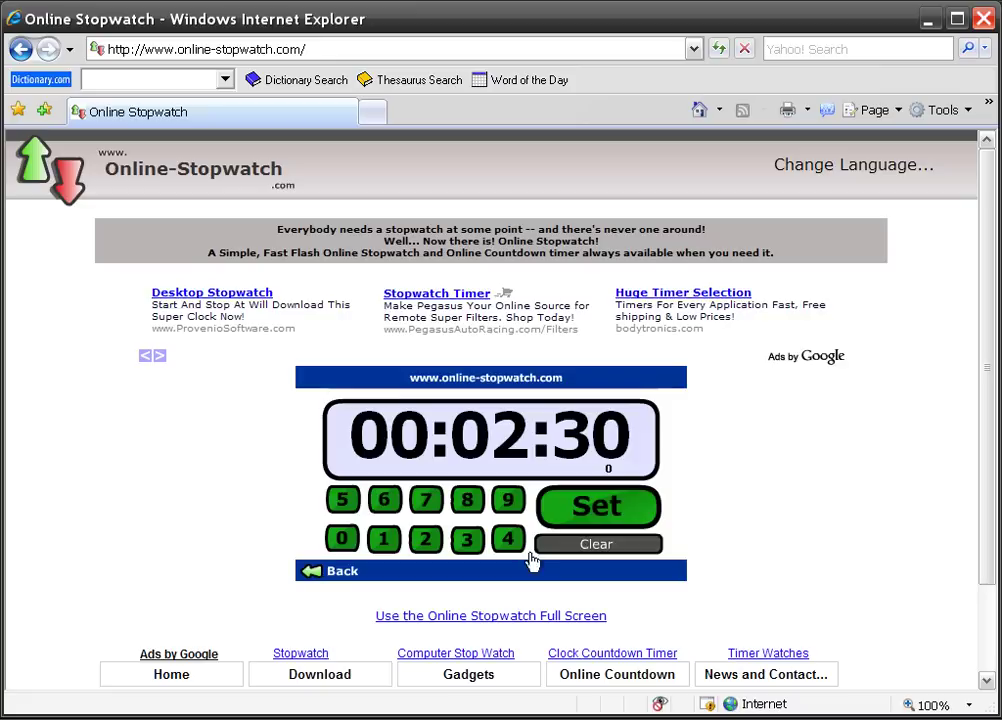
click(570, 508)
click(400, 525)
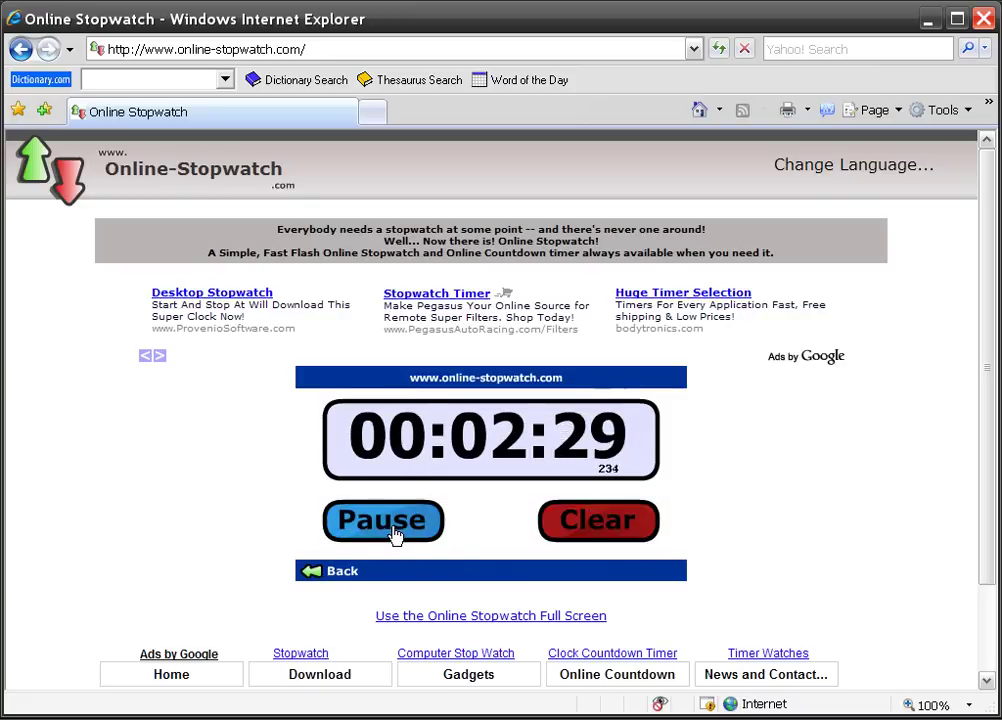
Switch back to Corel Painter X and soften the raised thumb's dark side contour with a sampled brown at H 36%, S 35%, V 54%
click(434, 716)
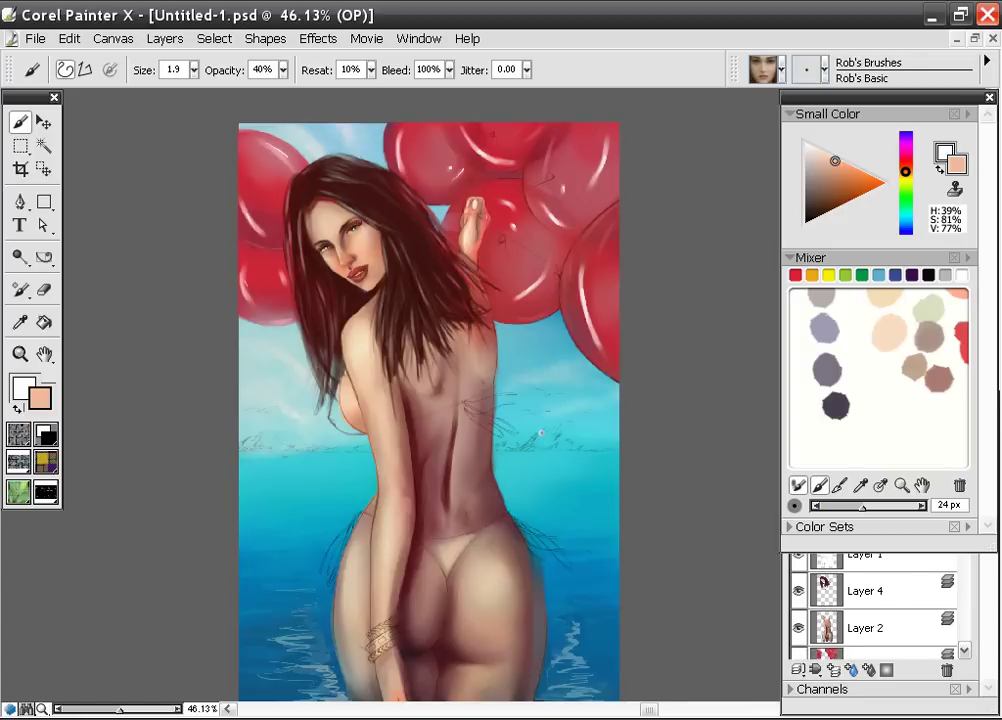
scroll(425, 358, down, 1)
scroll(459, 371, up, 1)
scroll(472, 365, up, 13)
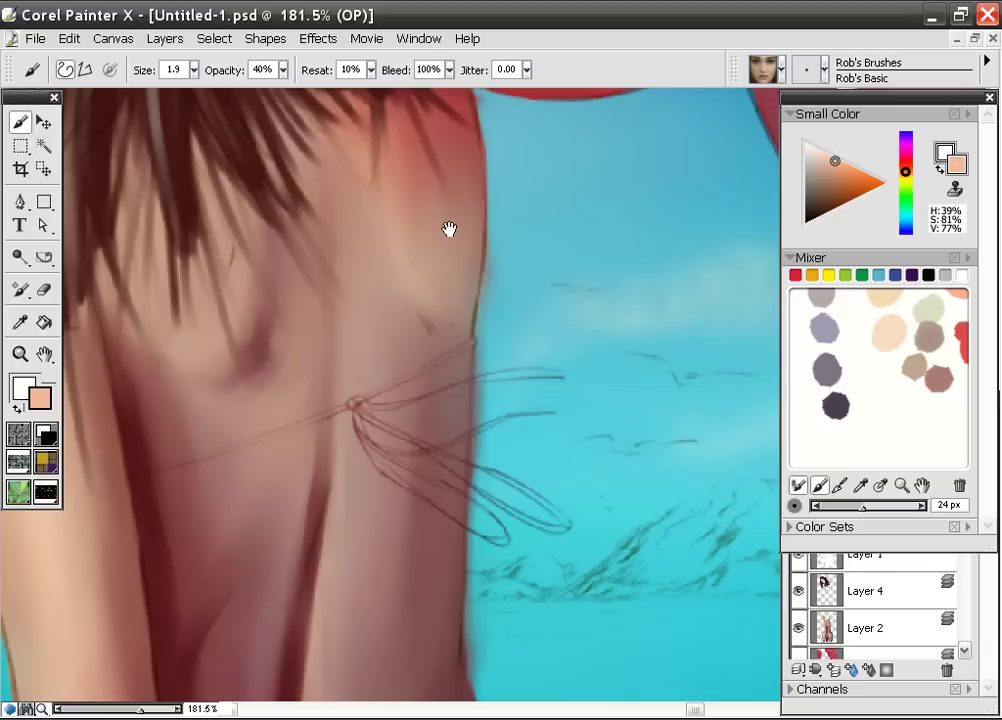
drag(449, 229, 472, 546)
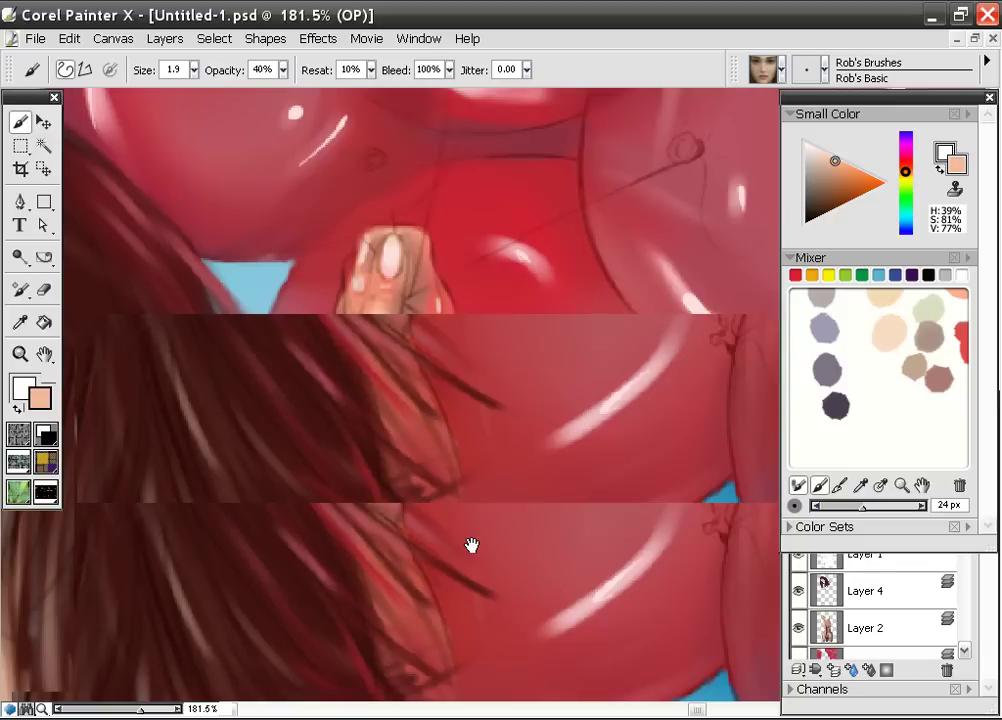
scroll(467, 467, up, 9)
drag(409, 479, 459, 192)
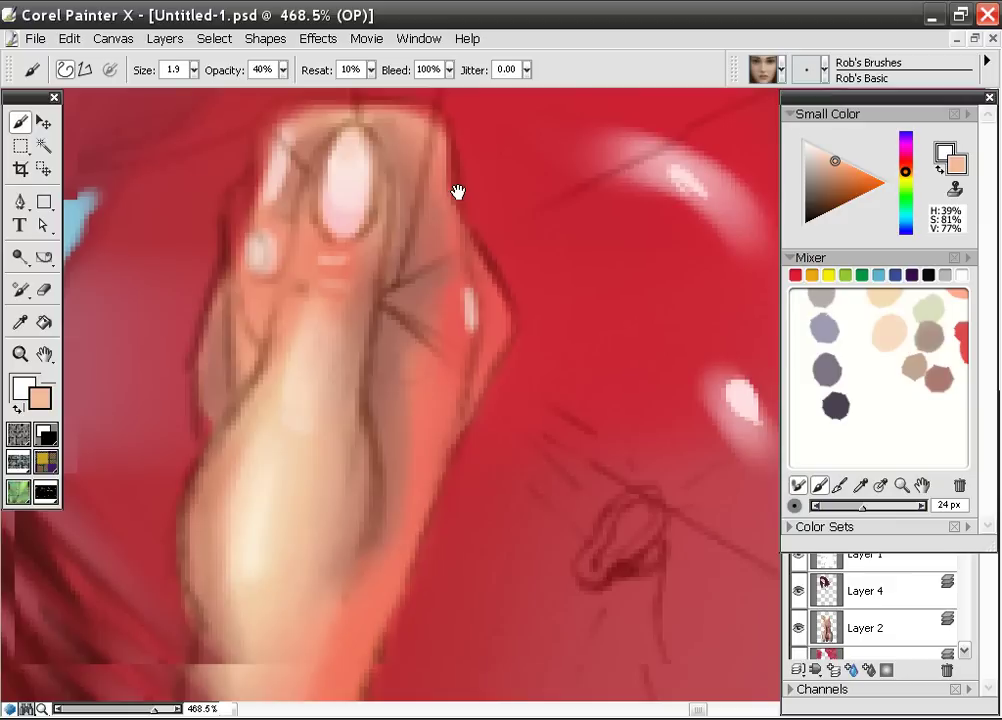
alt+click(361, 511)
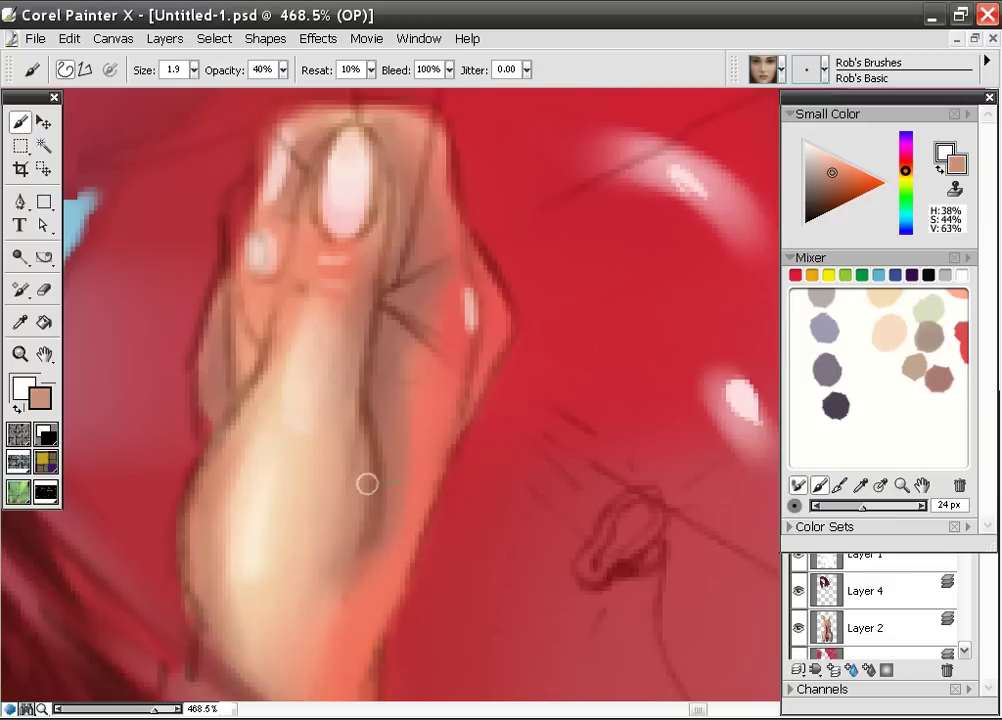
alt+click(391, 437)
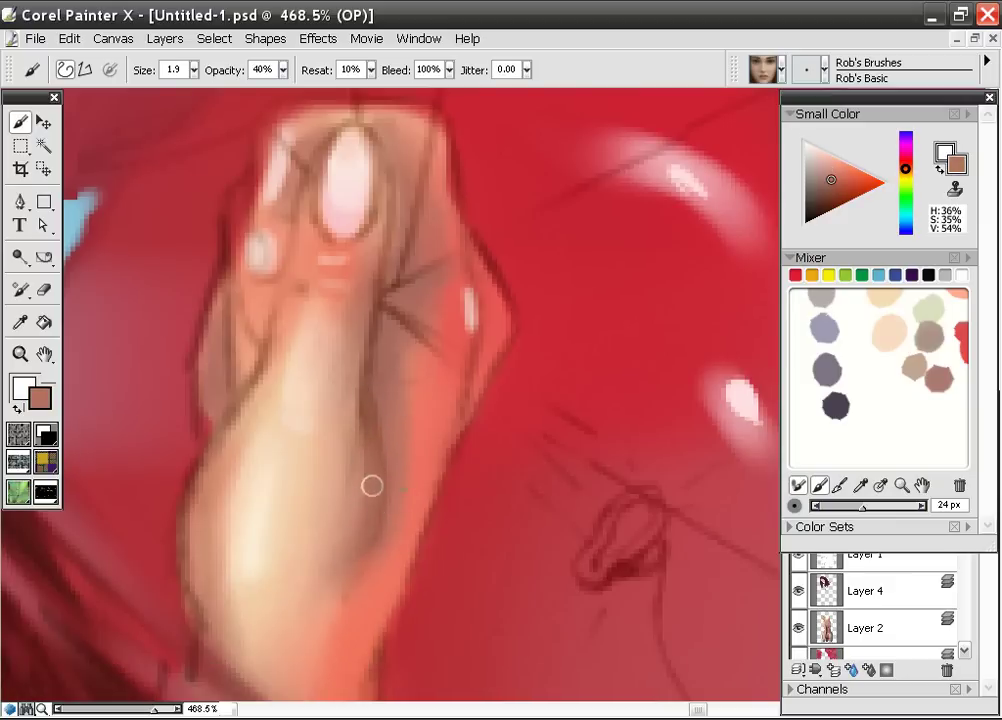
mouse_move(373, 533)
mouse_down()
mouse_move(359, 373)
mouse_move(353, 403)
mouse_move(385, 281)
mouse_up()
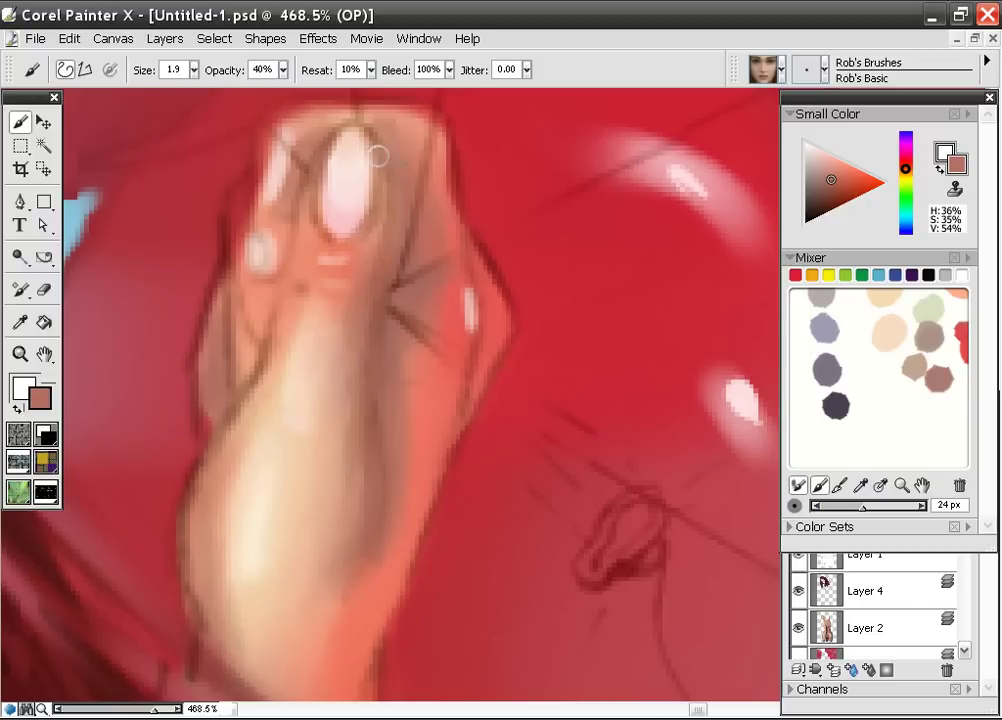
Reshape the thumbnail's edges with the brown shade, and blend the sketch outlines around the hand with sampled skin tones
drag(351, 126, 344, 136)
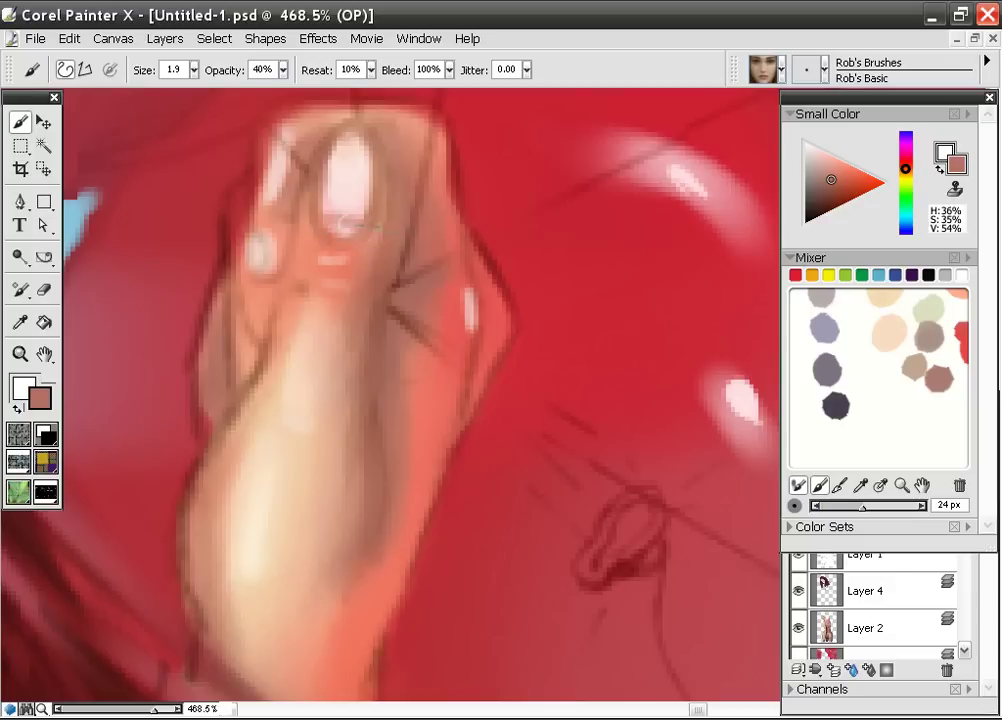
mouse_move(337, 238)
mouse_down()
mouse_move(316, 182)
mouse_move(340, 135)
mouse_up()
alt+click(379, 217)
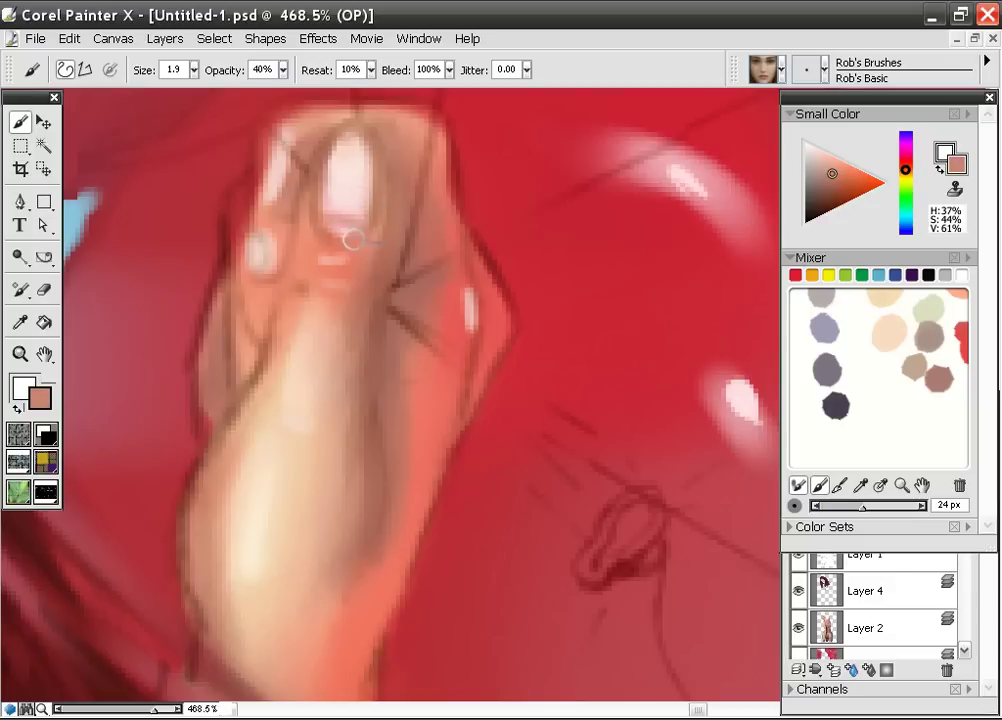
alt+click(396, 233)
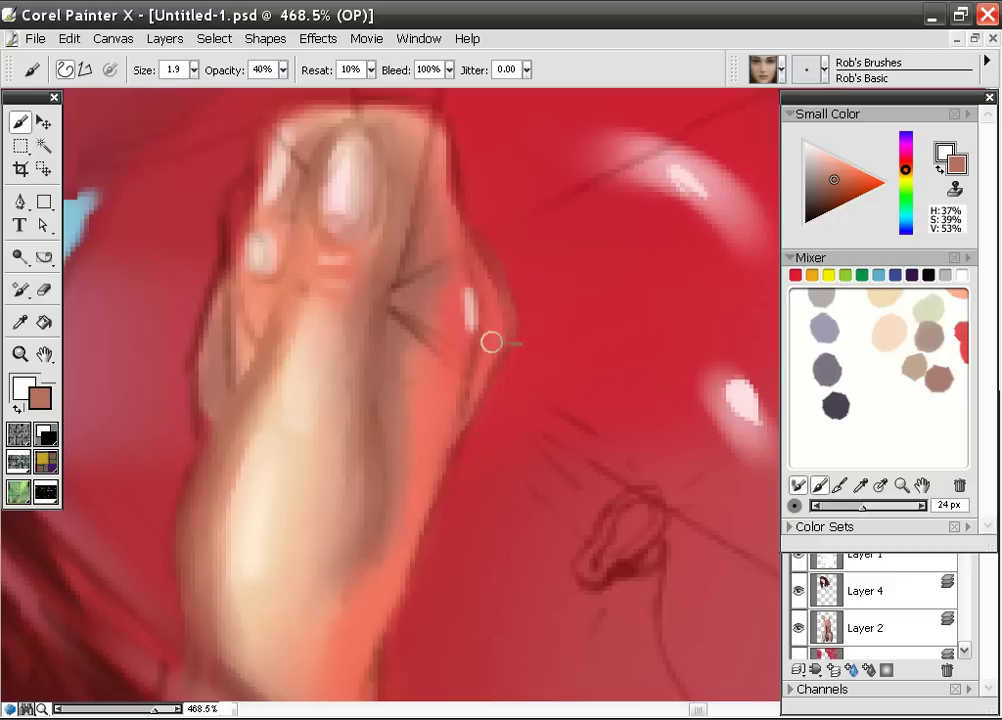
Paint over the dark outline along the hand's outer finger edge with the balloon red at H 31%, S 69%, V 46%
alt+click(501, 300)
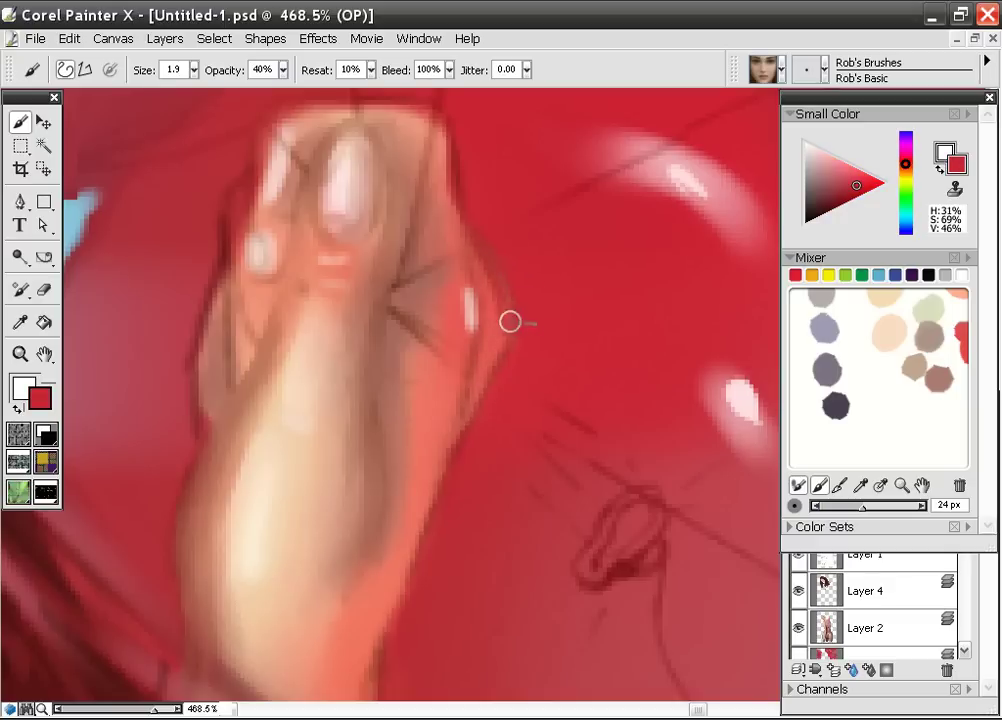
mouse_move(476, 292)
mouse_down()
mouse_move(462, 393)
mouse_move(468, 359)
mouse_move(490, 355)
mouse_move(463, 429)
mouse_up()
mouse_move(444, 166)
mouse_down()
mouse_move(478, 291)
mouse_move(470, 268)
mouse_up()
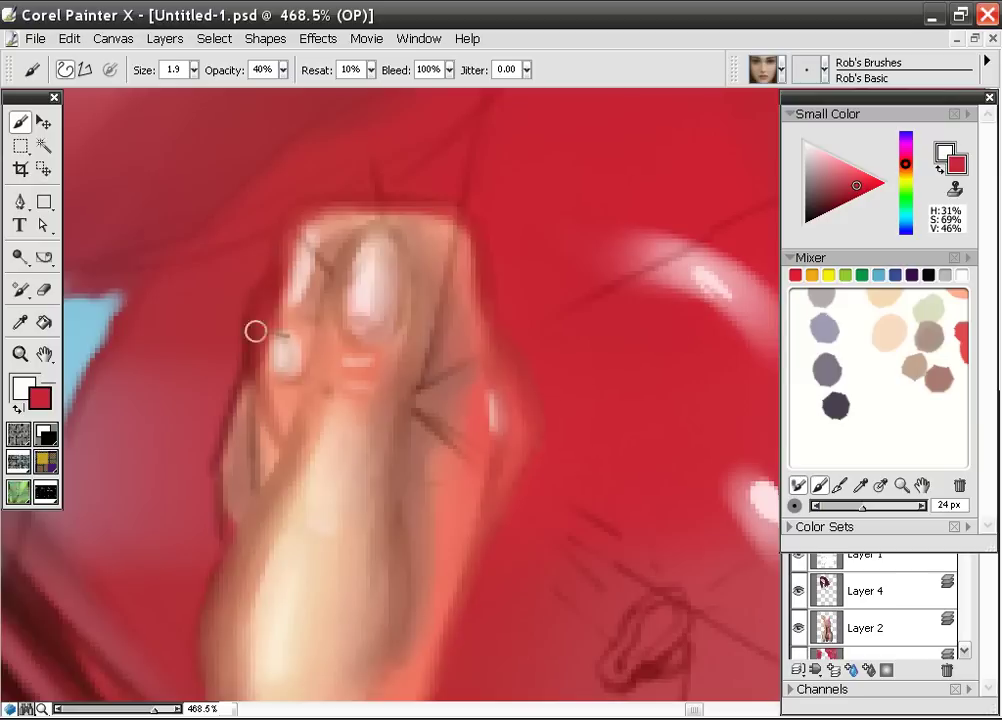
Paint over the dark outline around the fingertips and outer finger edge with the balloon red, and sample the brown at H 36%, S 41%, V 54%
mouse_move(272, 336)
mouse_down()
mouse_move(270, 305)
mouse_move(273, 399)
mouse_move(283, 268)
mouse_move(276, 345)
mouse_move(291, 298)
mouse_up()
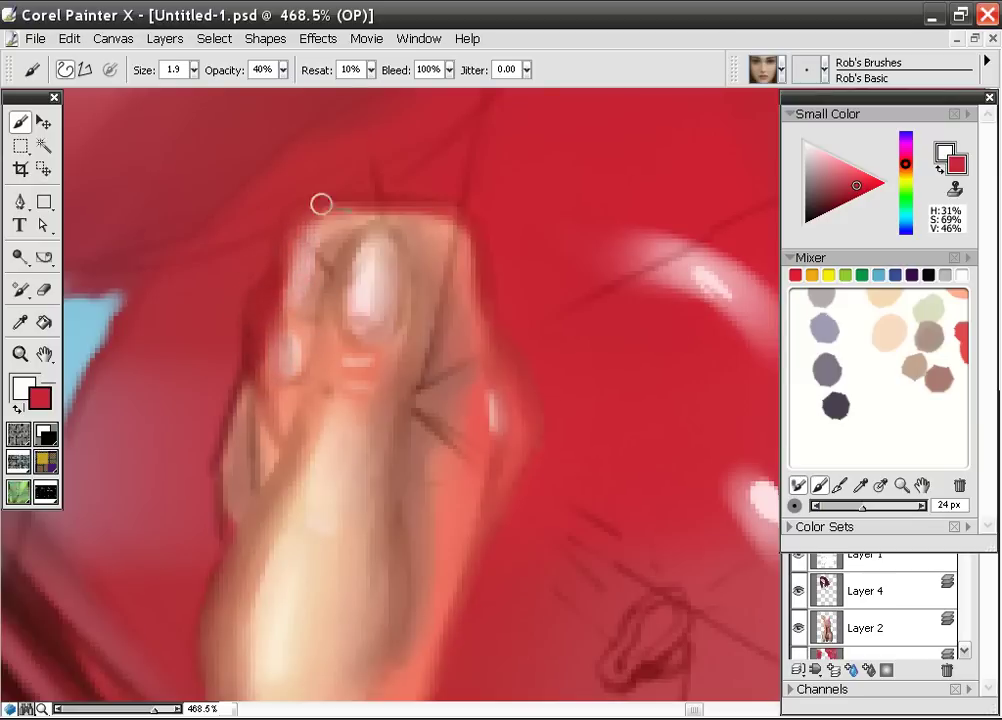
drag(361, 208, 330, 214)
mouse_move(256, 350)
mouse_down()
mouse_move(217, 433)
mouse_move(224, 541)
mouse_move(254, 375)
mouse_move(263, 440)
mouse_move(260, 410)
mouse_up()
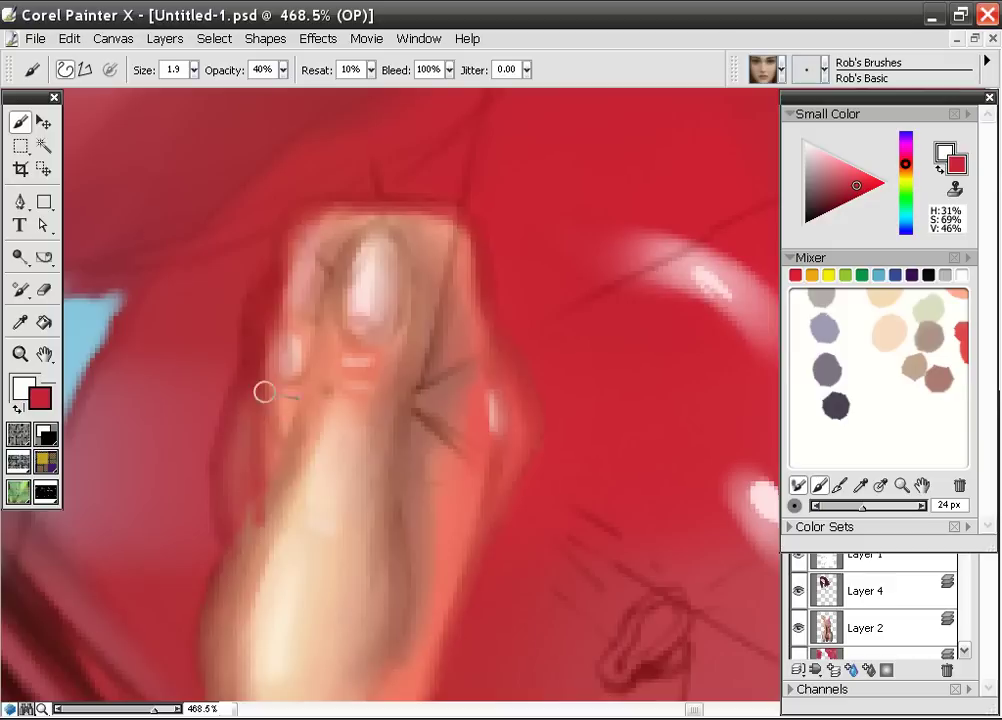
alt+click(285, 464)
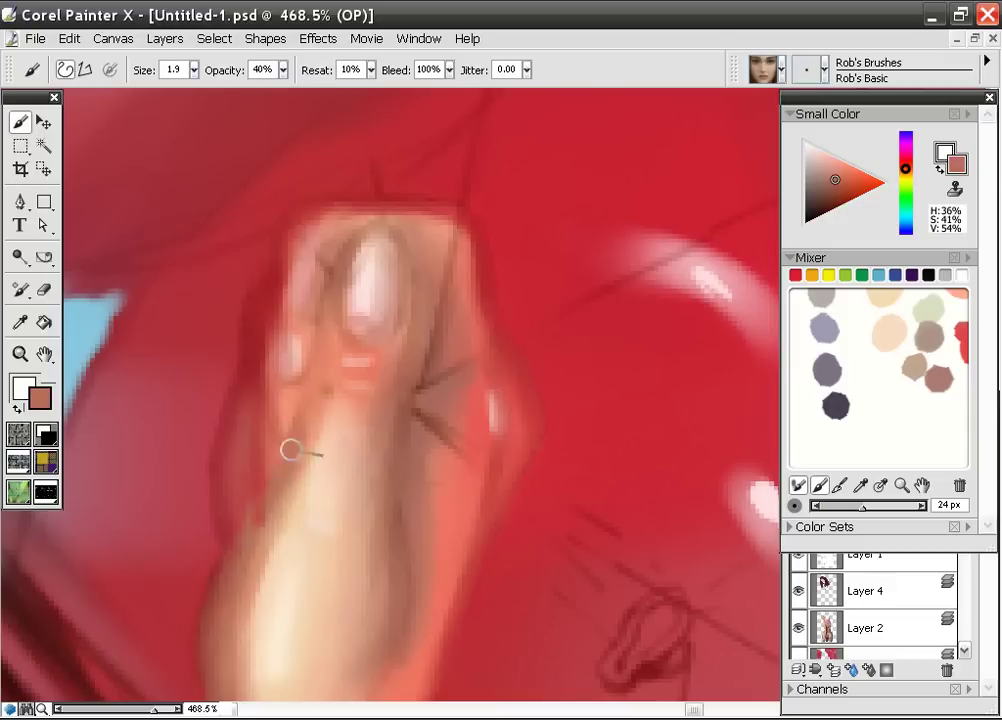
Blend the sketch line along the wrist's outer edge with sampled coral at H 36%, S 83%, V 65%, and sample the brown at H 36%, S 45%, V 35%
drag(315, 441, 311, 257)
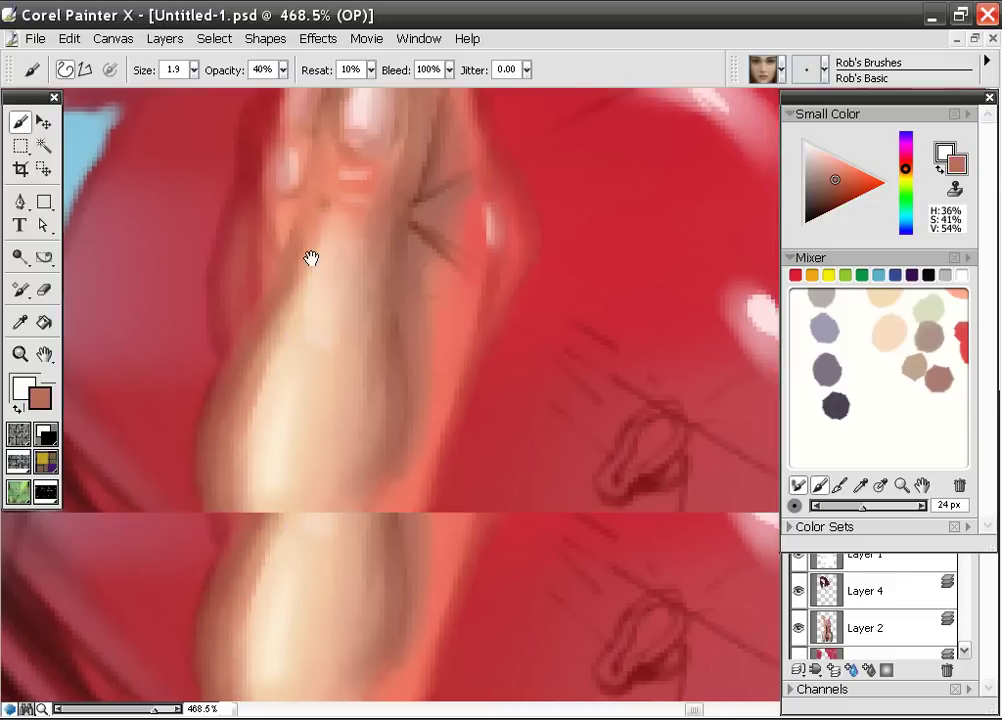
drag(306, 553, 284, 300)
alt+click(376, 322)
mouse_move(380, 253)
mouse_down()
mouse_move(371, 434)
mouse_move(378, 422)
mouse_up()
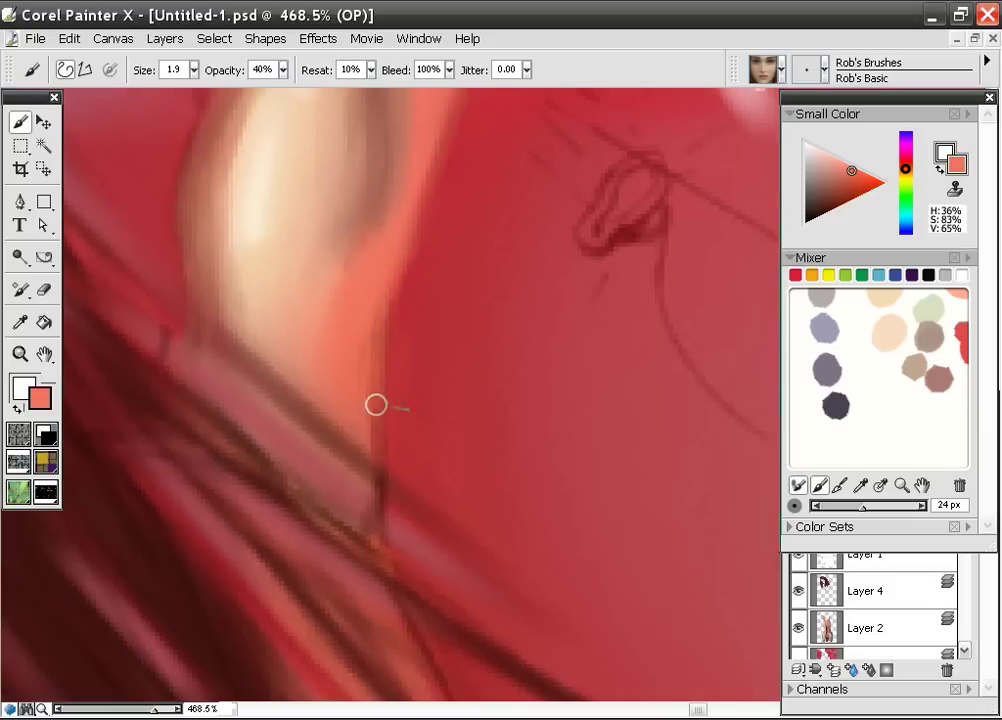
alt+click(333, 501)
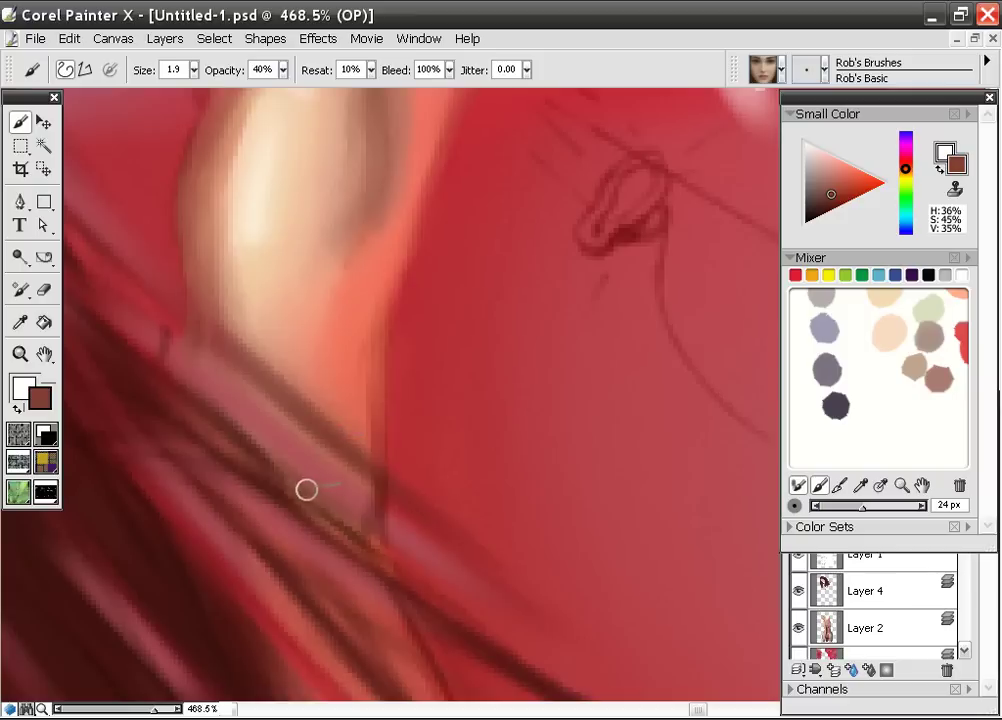
Paint over the dark curved outline between the two balloons beside the hand with a sampled pink at H 31%, S 46%, V 53%
drag(520, 314, 358, 541)
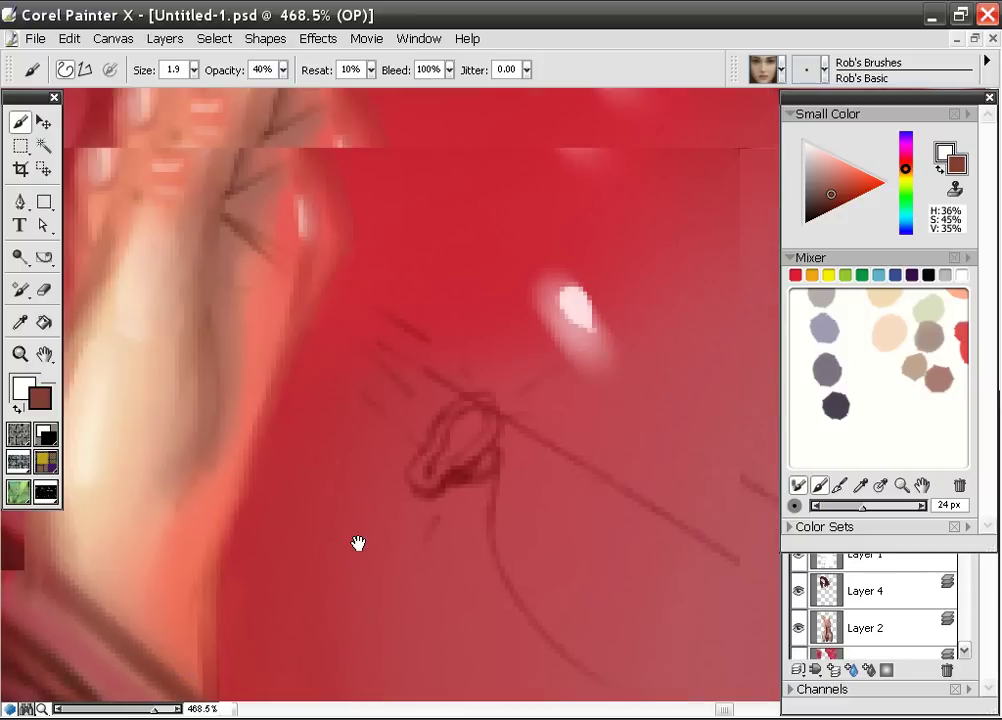
drag(554, 349, 443, 394)
drag(488, 288, 353, 467)
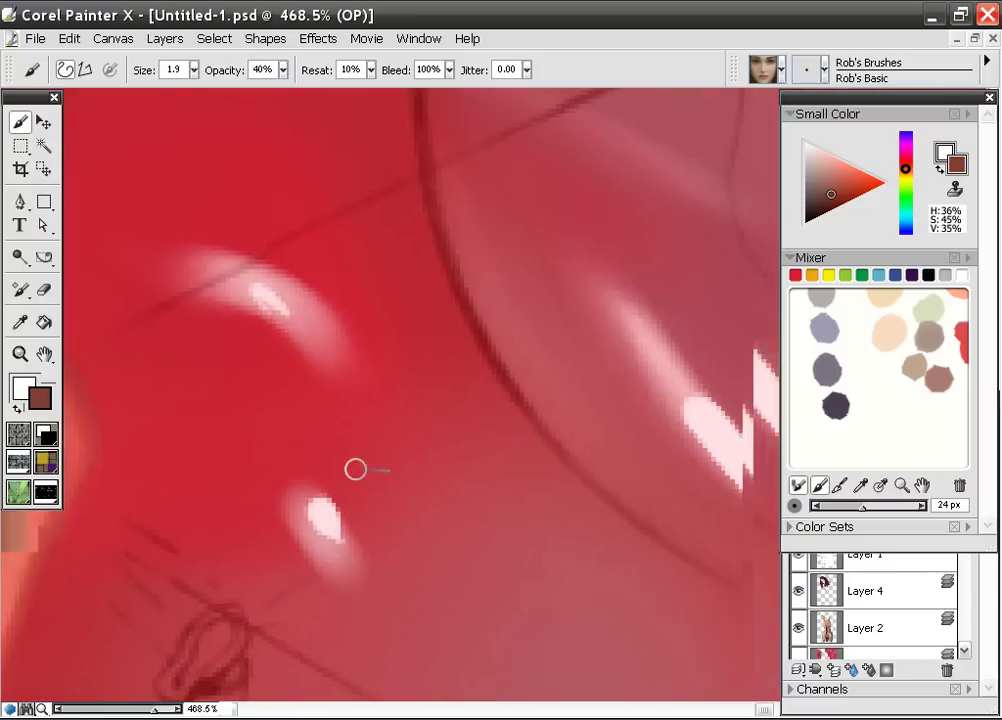
alt+click(519, 347)
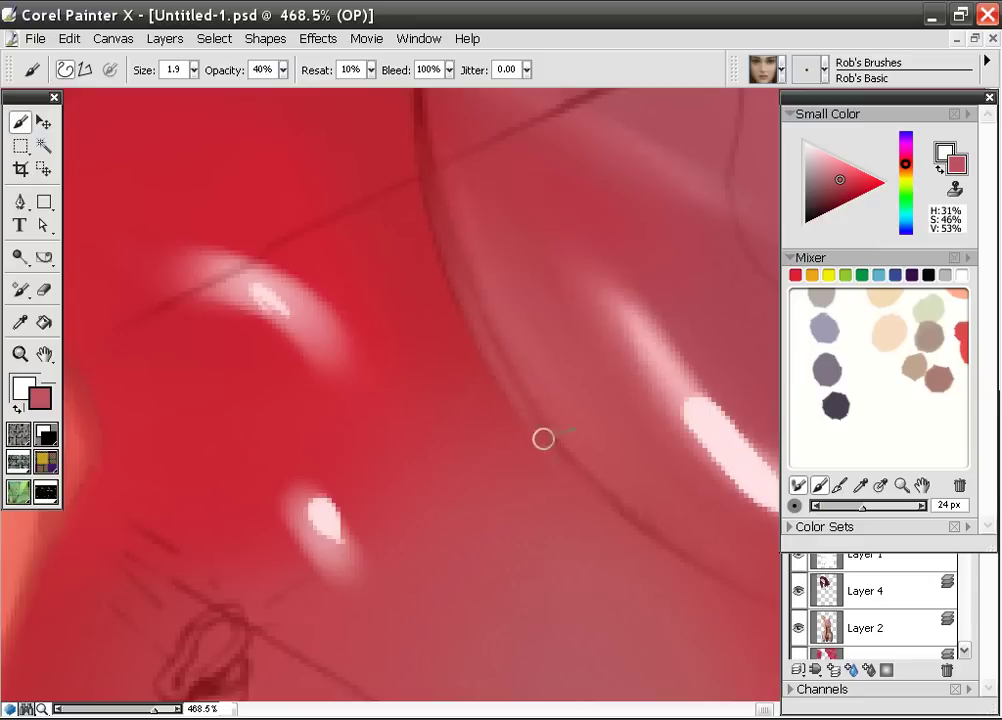
drag(427, 174, 519, 418)
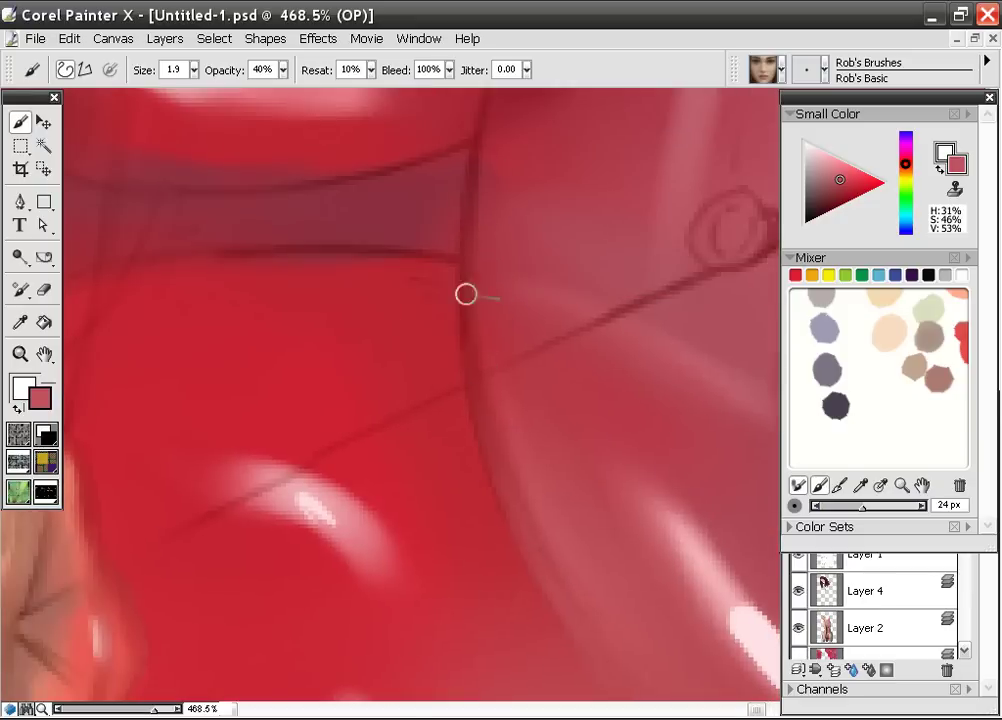
drag(463, 218, 466, 366)
drag(463, 262, 487, 453)
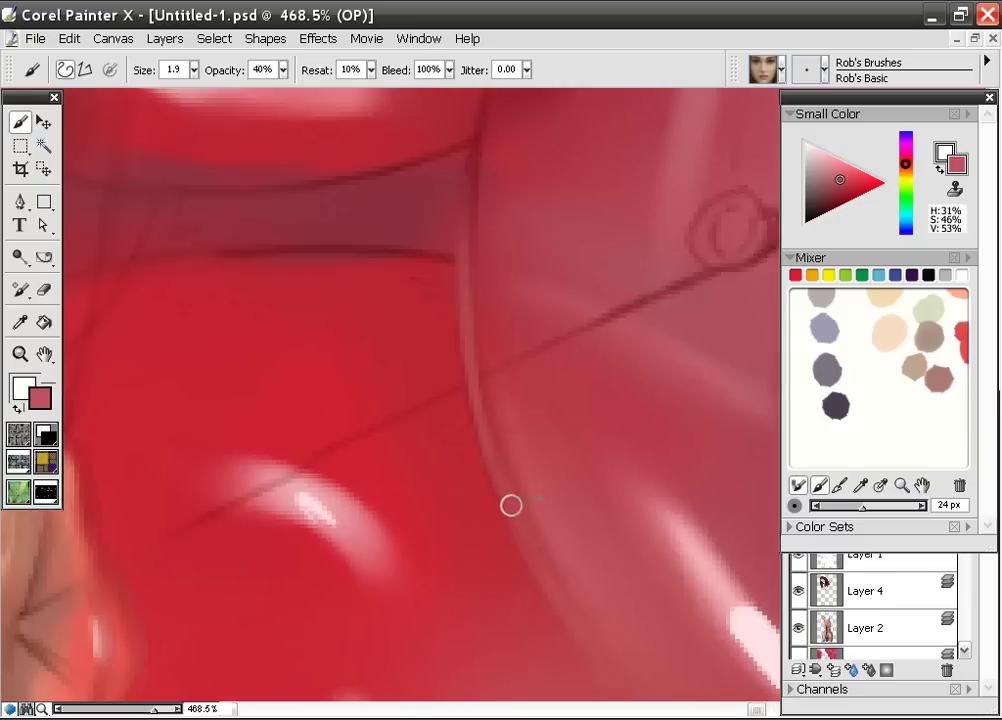
Extend the pink rim along the balloon's upper edge to the canvas border, and blend its outline where the neighbouring balloons meet
drag(488, 187, 488, 382)
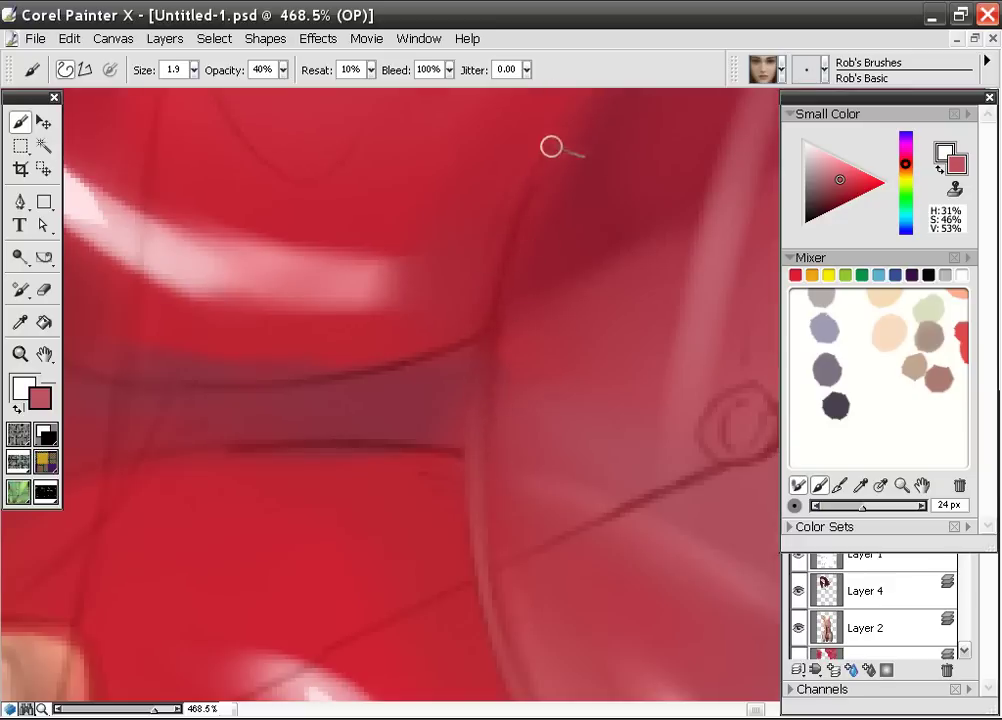
mouse_move(543, 228)
mouse_down()
mouse_move(463, 465)
mouse_move(481, 371)
mouse_up()
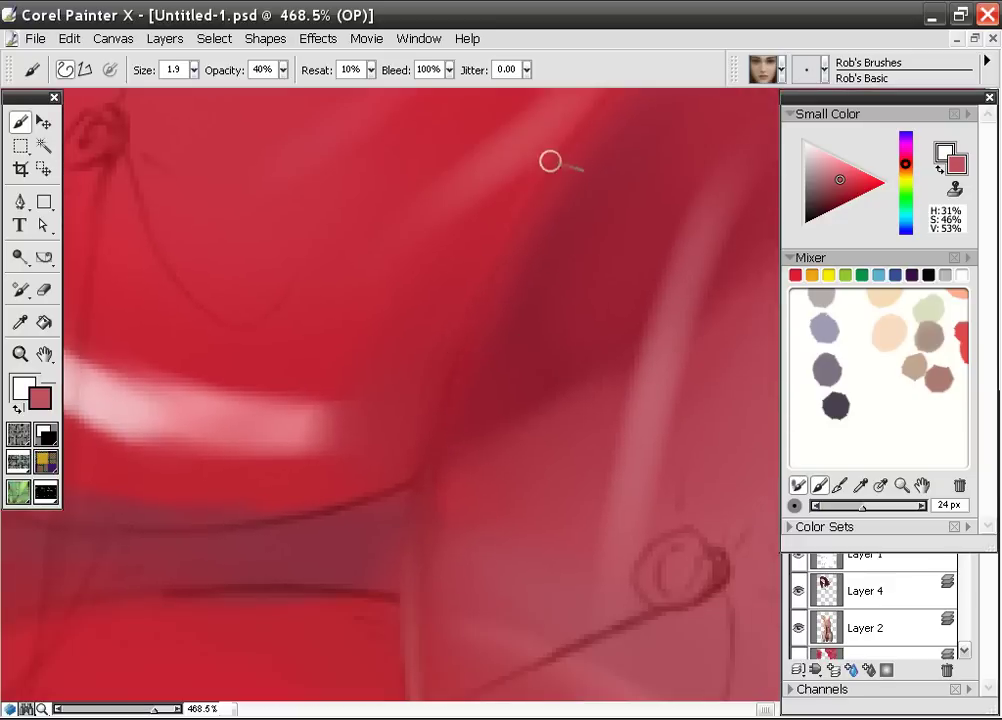
drag(537, 241, 457, 409)
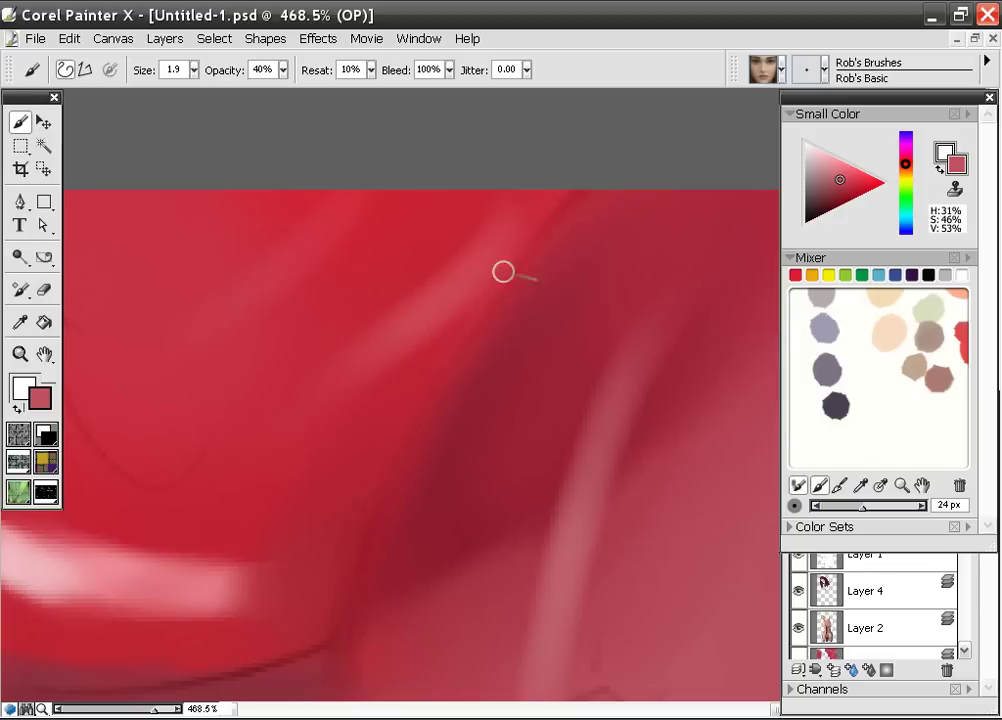
mouse_move(559, 199)
mouse_down()
mouse_move(402, 435)
mouse_move(411, 425)
mouse_move(374, 524)
mouse_move(412, 419)
mouse_move(358, 622)
mouse_up()
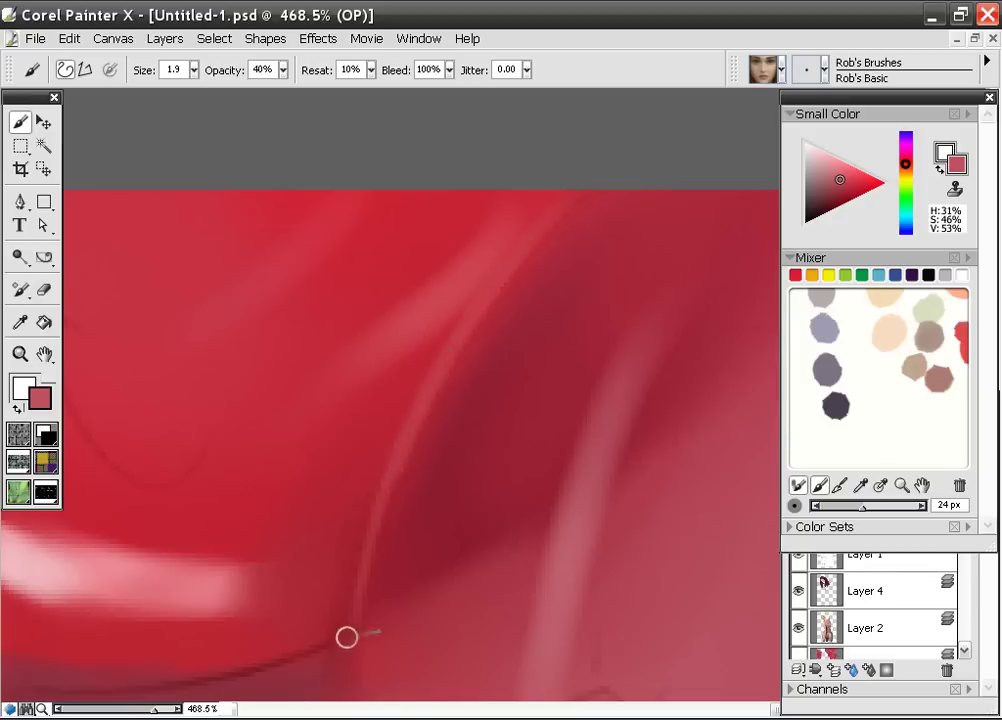
mouse_move(430, 438)
mouse_down()
mouse_move(495, 212)
mouse_move(434, 308)
mouse_move(392, 498)
mouse_up()
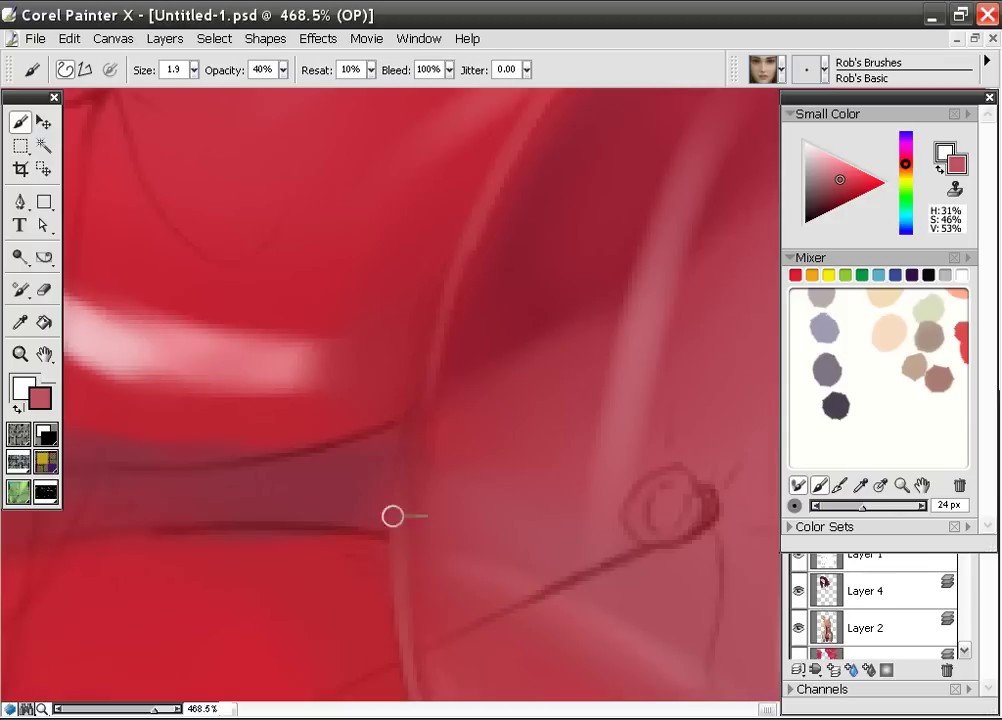
mouse_move(464, 245)
mouse_down()
mouse_move(404, 425)
mouse_move(402, 543)
mouse_up()
drag(461, 248, 400, 537)
Soften the dark outline of the balloon at the canvas's right border with a sampled red at H 32%, S 58%, V 44%
mouse_move(525, 532)
mouse_down()
mouse_move(367, 237)
mouse_move(376, 212)
mouse_up()
mouse_move(549, 344)
mouse_down()
mouse_move(394, 371)
mouse_move(318, 347)
mouse_up()
drag(495, 414, 221, 492)
key(ctrl+minus)
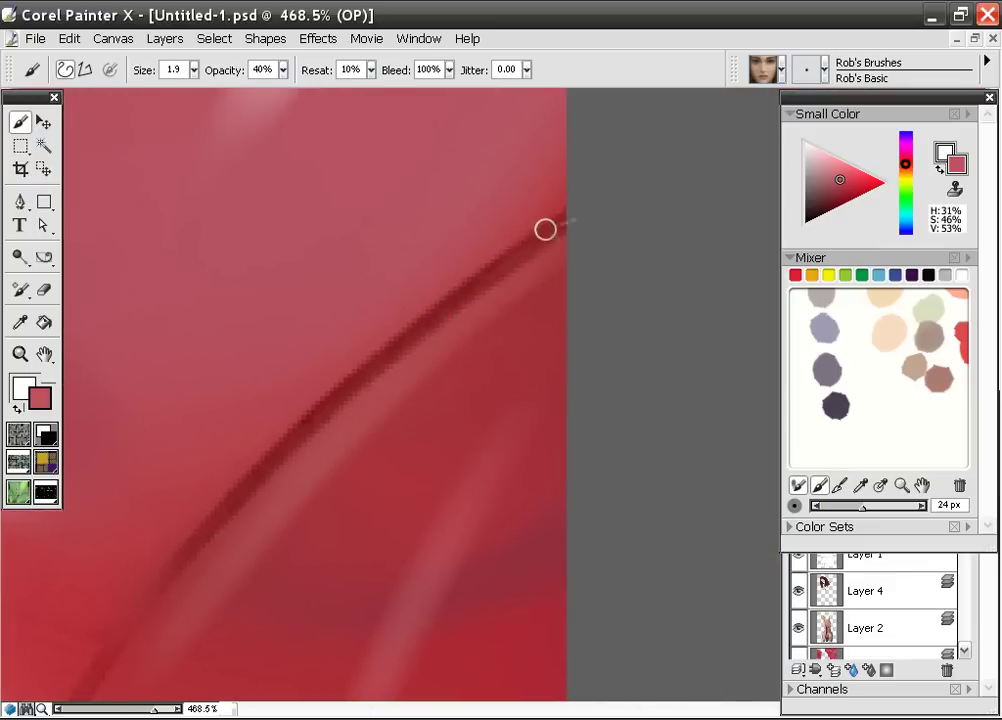
key(ctrl+minus)
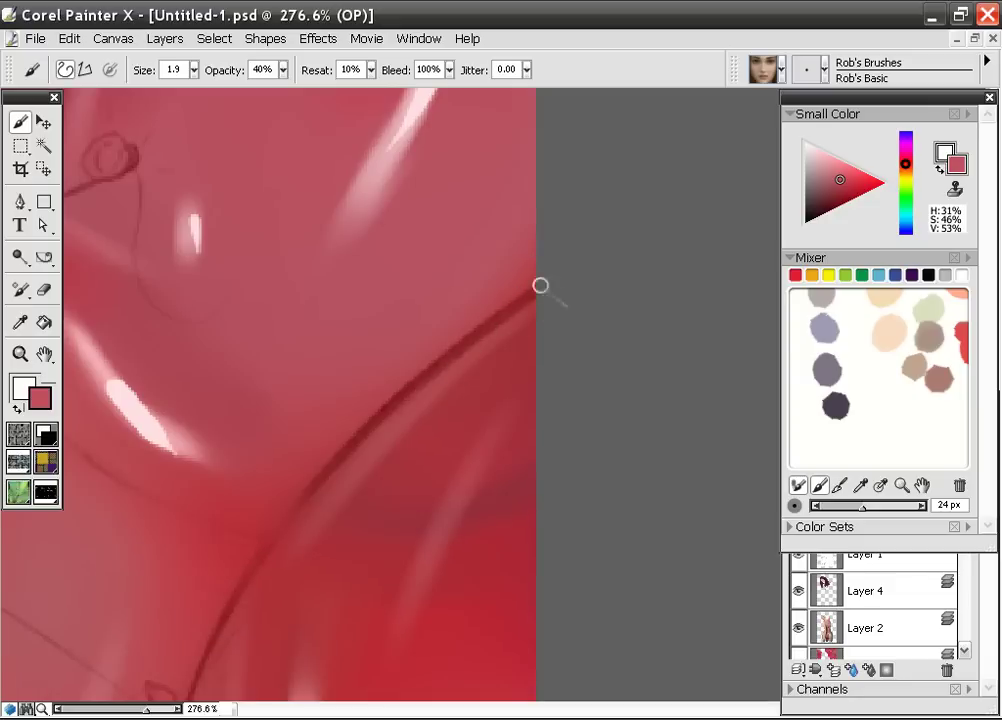
alt+click(509, 351)
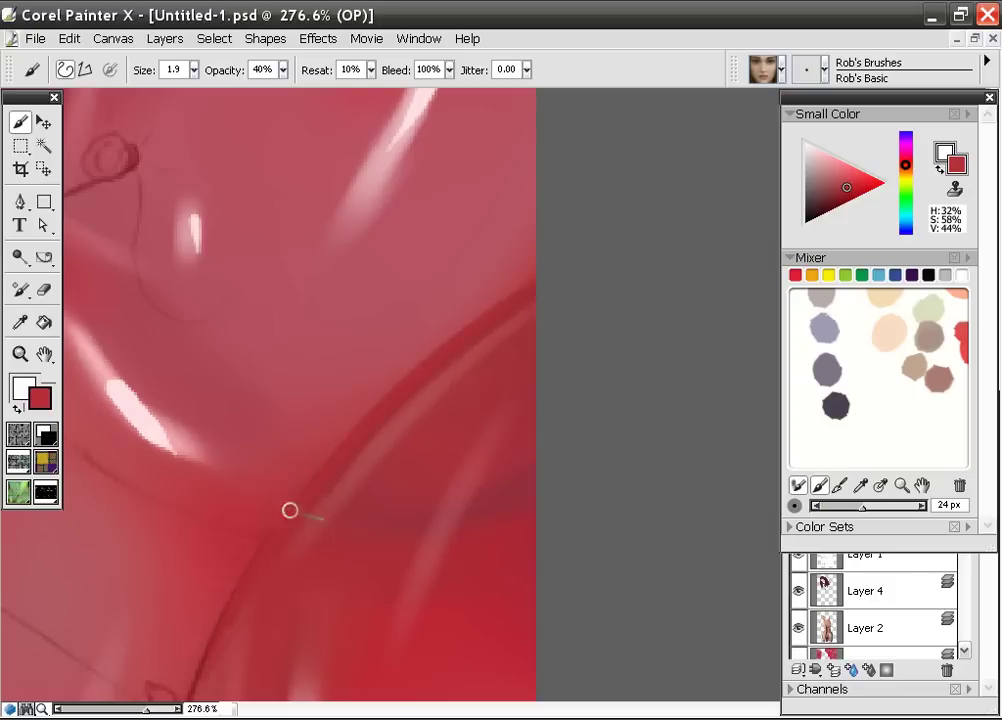
drag(315, 519, 353, 333)
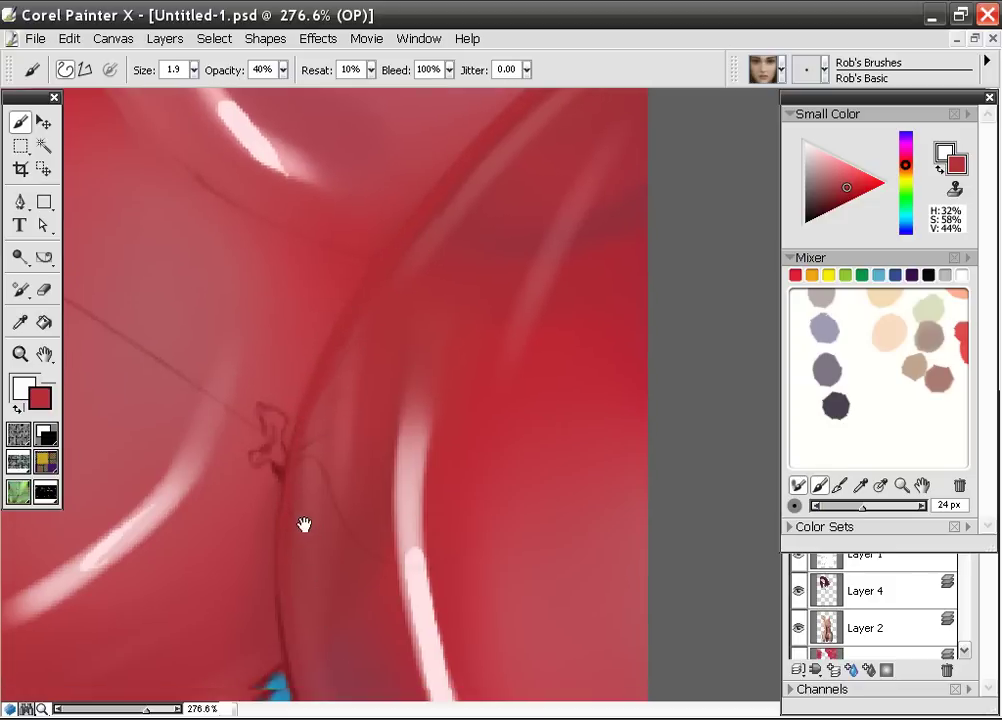
drag(304, 525, 300, 337)
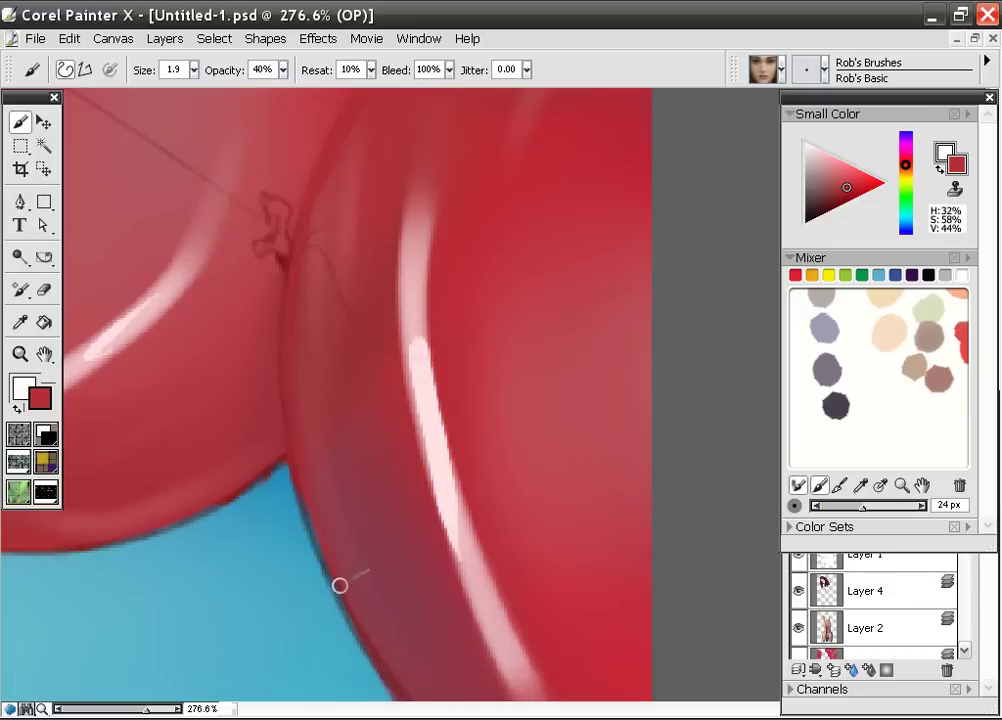